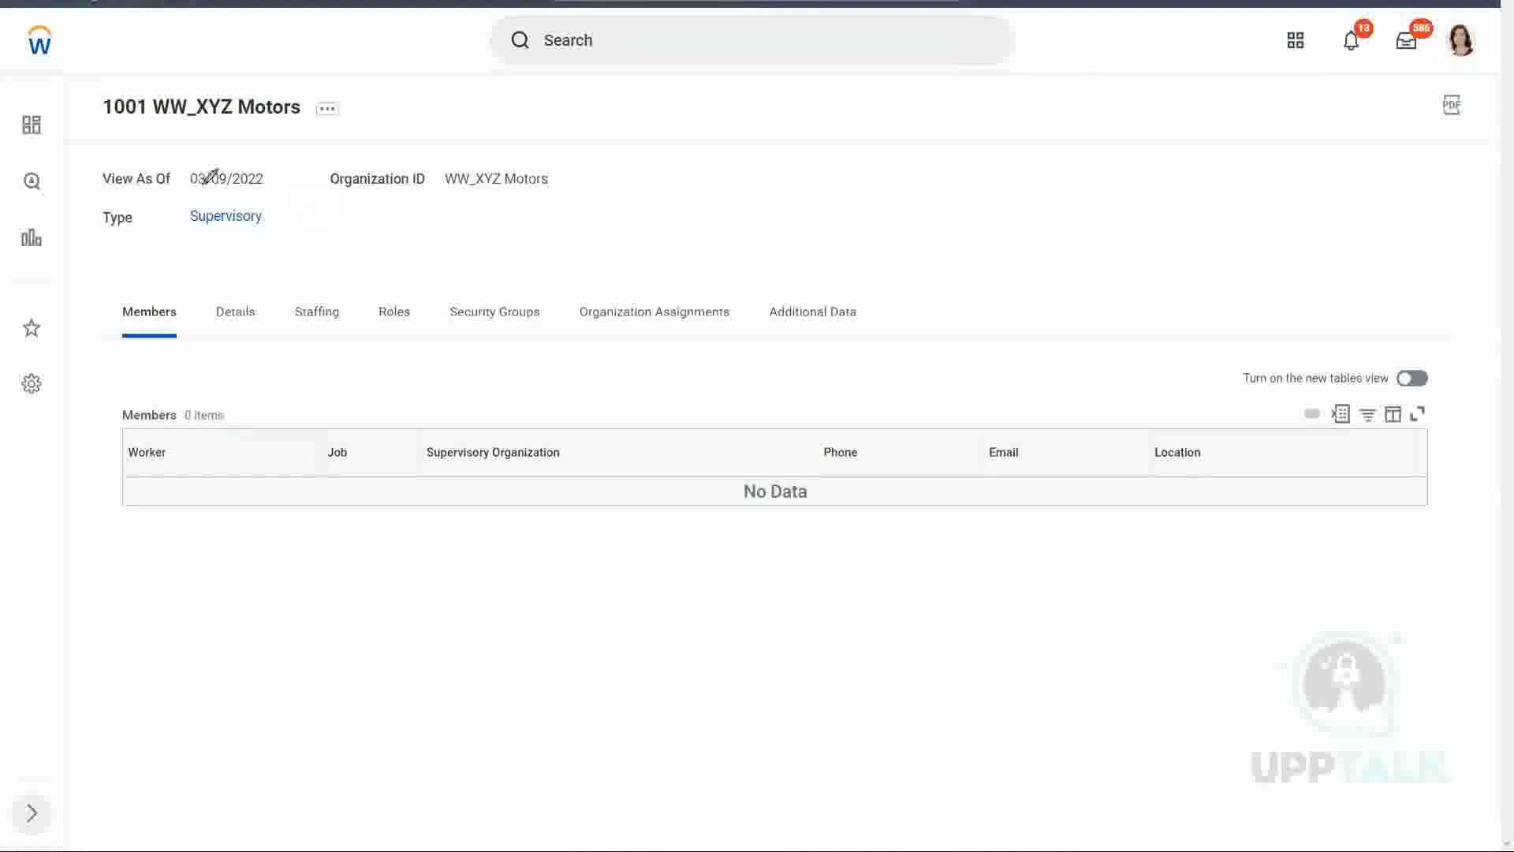
pyautogui.moveTo(78, 152)
pyautogui.mouseDown()
pyautogui.moveTo(88, 251)
pyautogui.moveTo(300, 246)
pyautogui.moveTo(317, 211)
pyautogui.moveTo(281, 139)
pyautogui.moveTo(88, 141)
pyautogui.mouseUp()
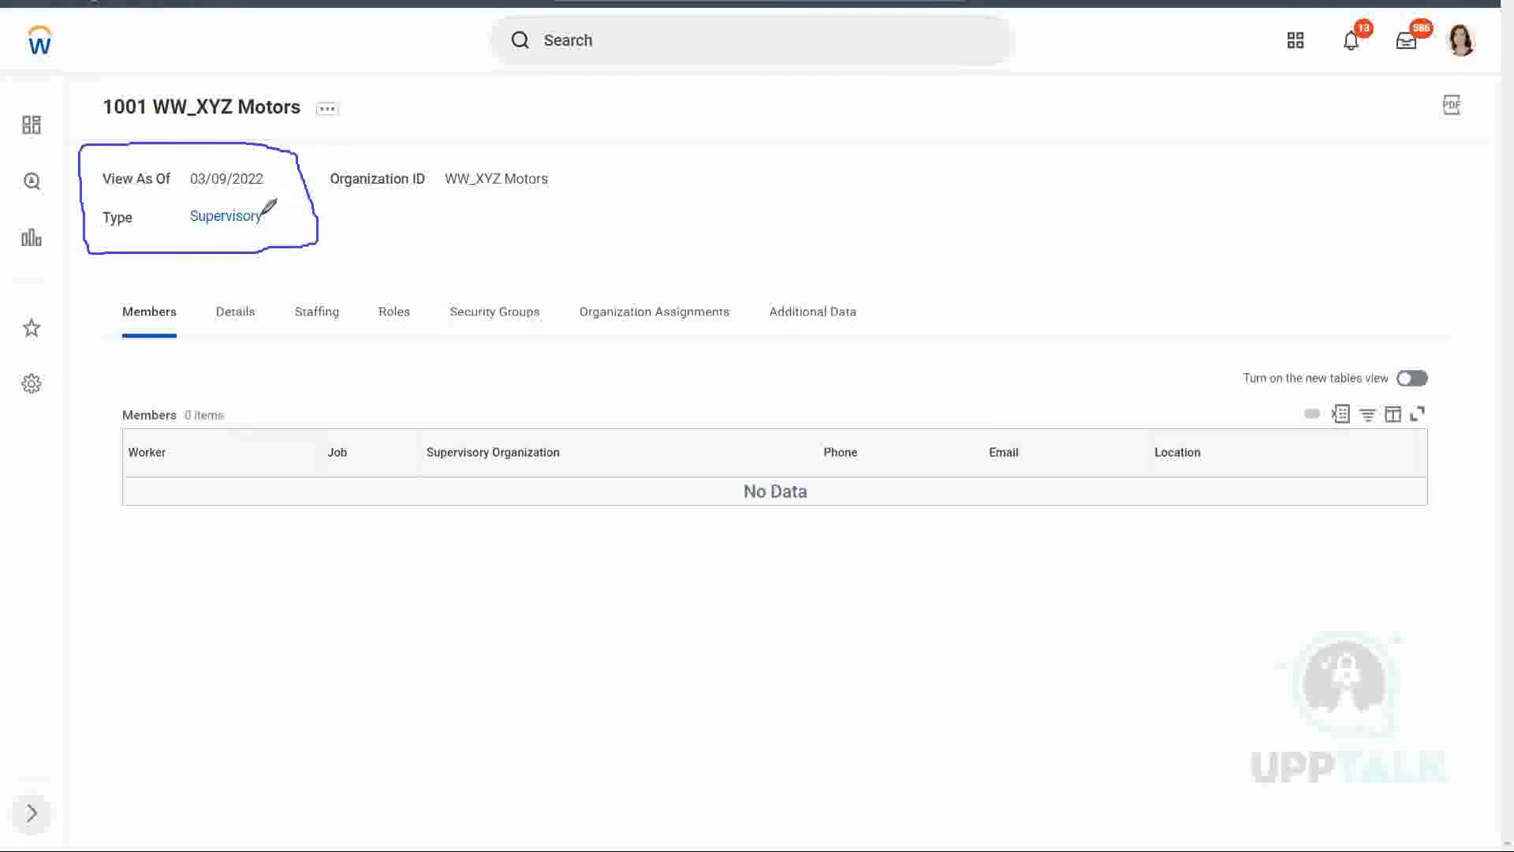
pyautogui.moveTo(184, 193); pyautogui.dragTo(290, 193)
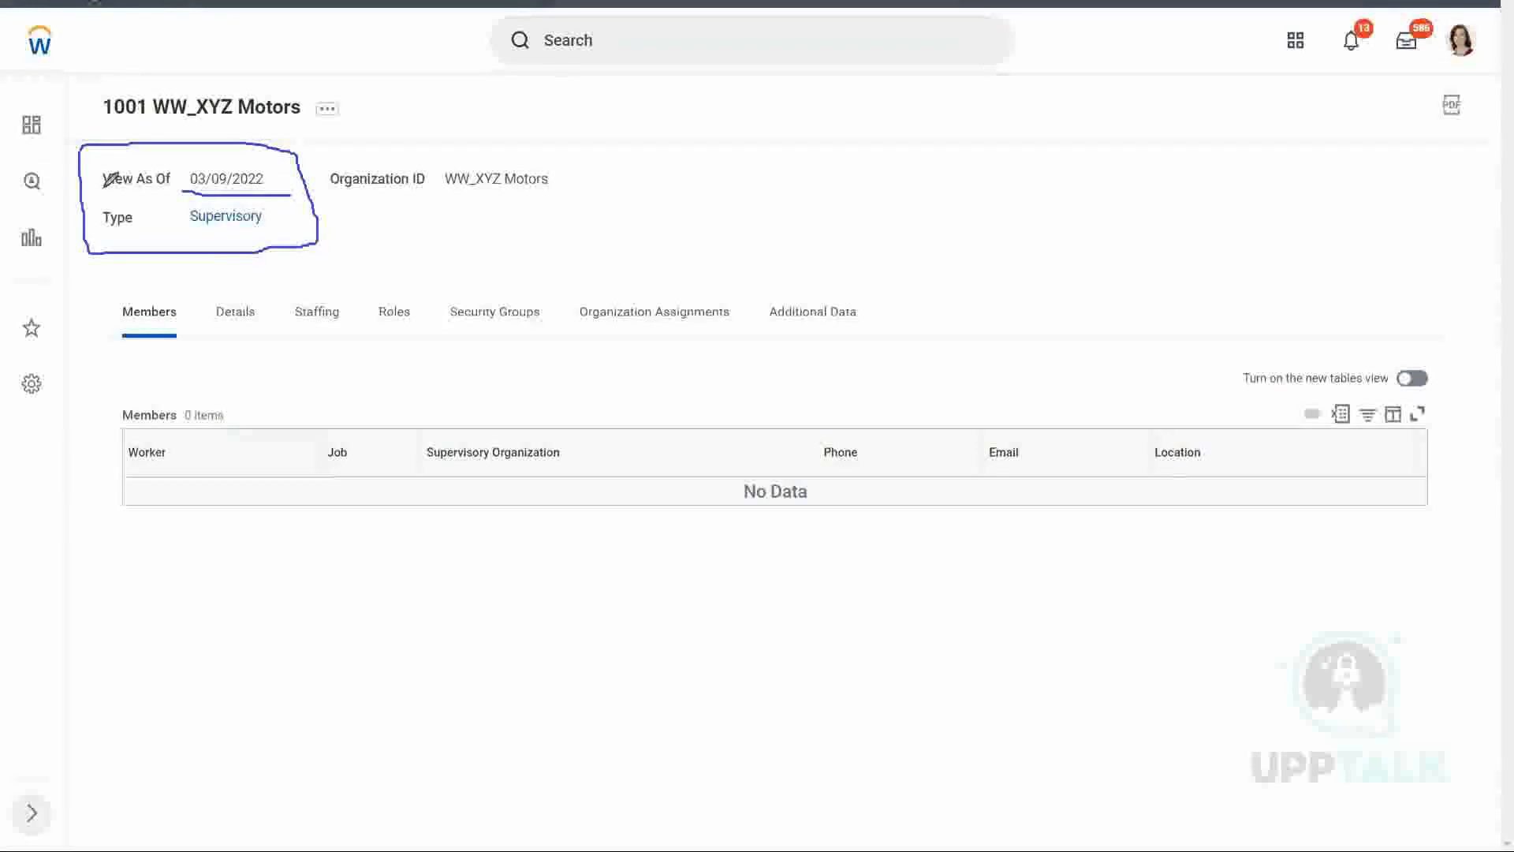
pyautogui.moveTo(99, 190); pyautogui.dragTo(175, 190)
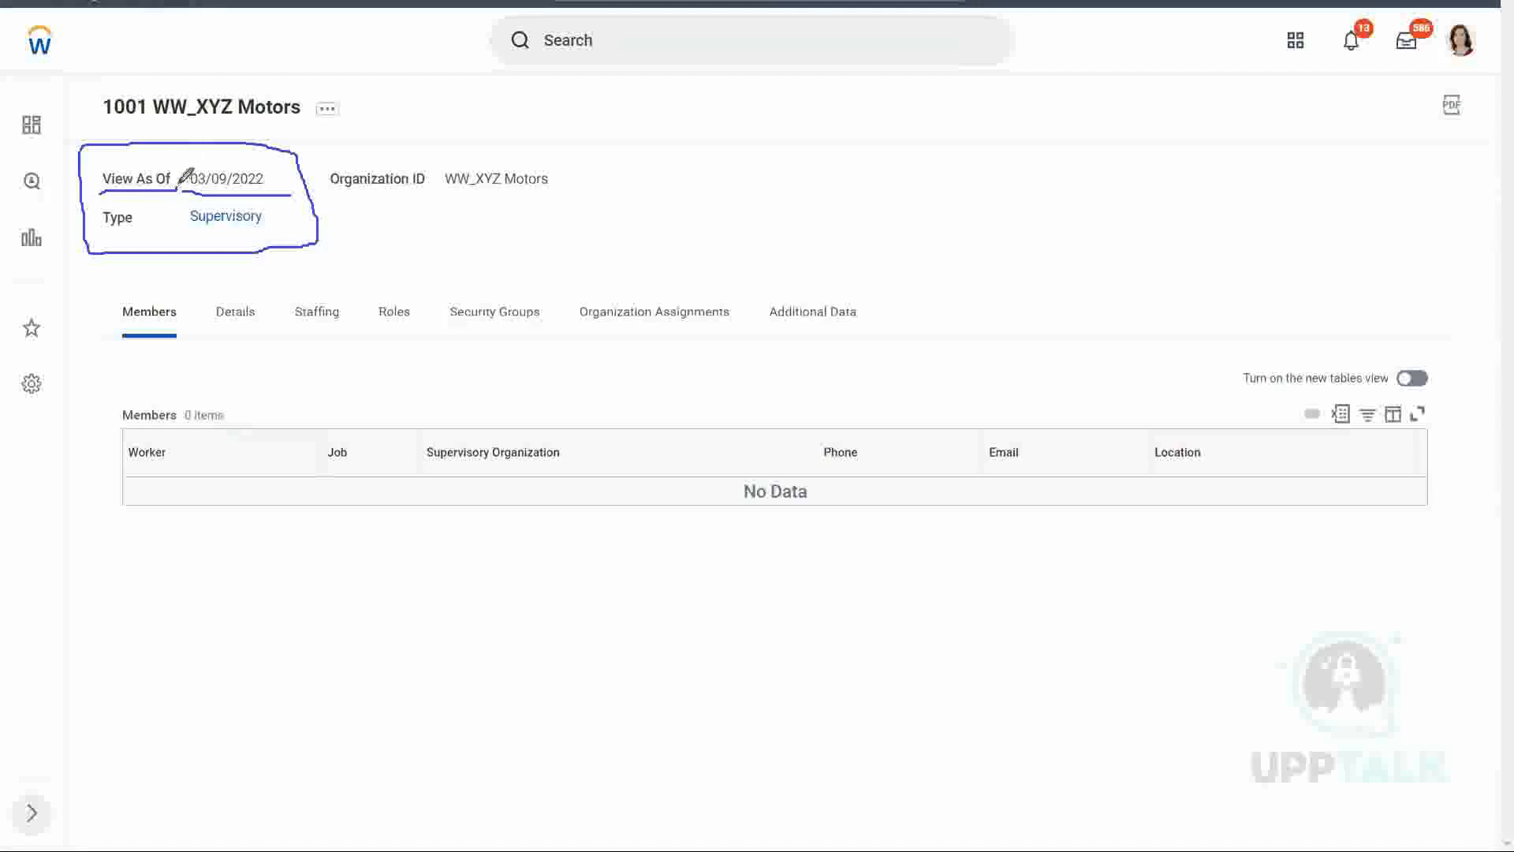
pyautogui.moveTo(183, 179)
pyautogui.mouseDown()
pyautogui.moveTo(177, 153)
pyautogui.moveTo(126, 151)
pyautogui.moveTo(96, 158)
pyautogui.moveTo(95, 181)
pyautogui.mouseUp()
pyautogui.click(925, 96)
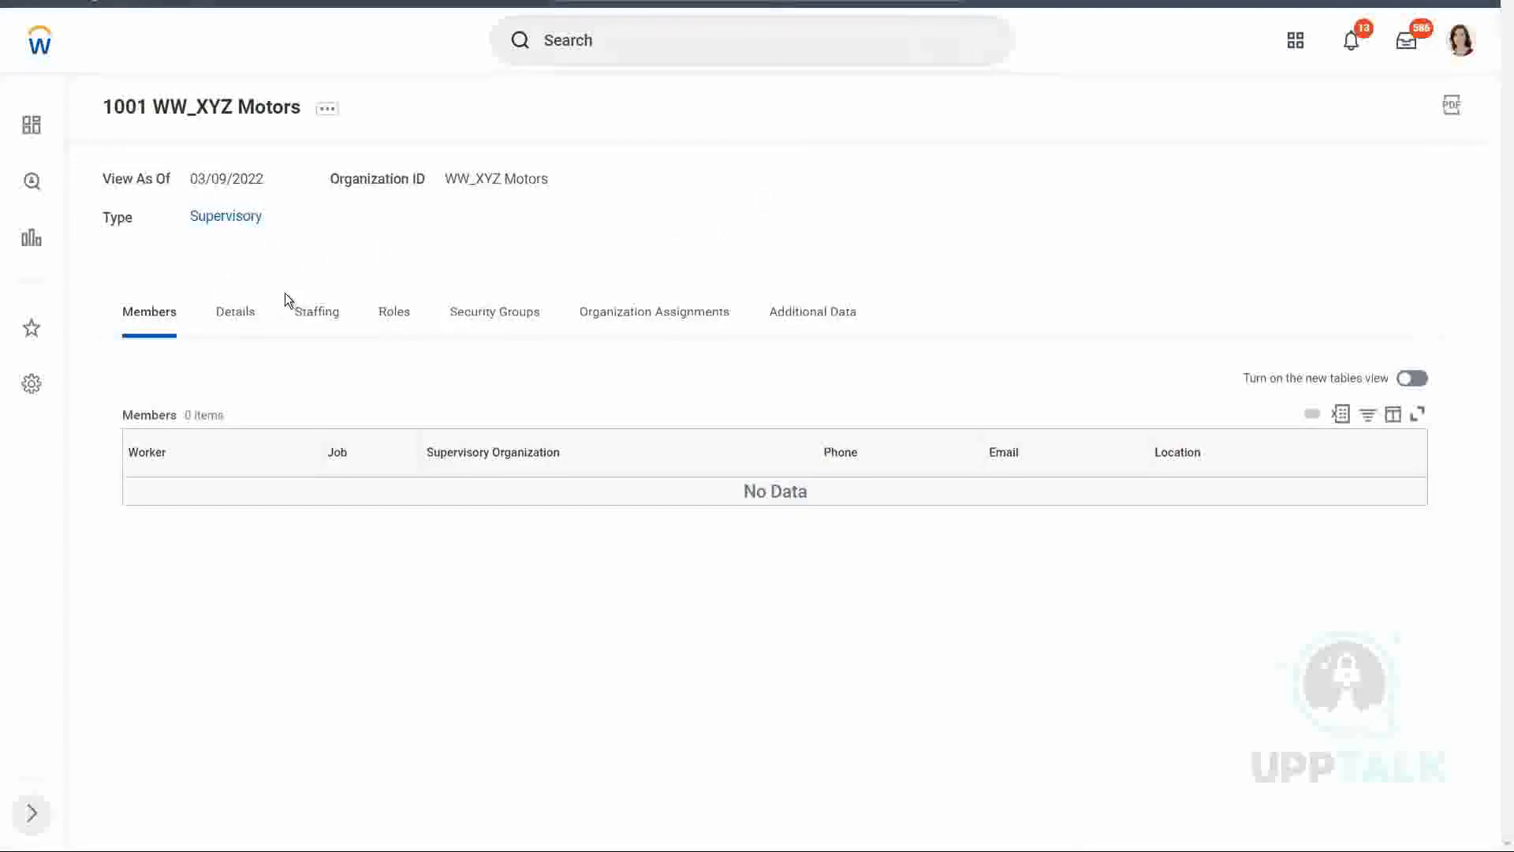
# Step: Open the details of the 1001 WW_XYZ Motors organization and review its availability date, code and visibility
pyautogui.click(236, 316)
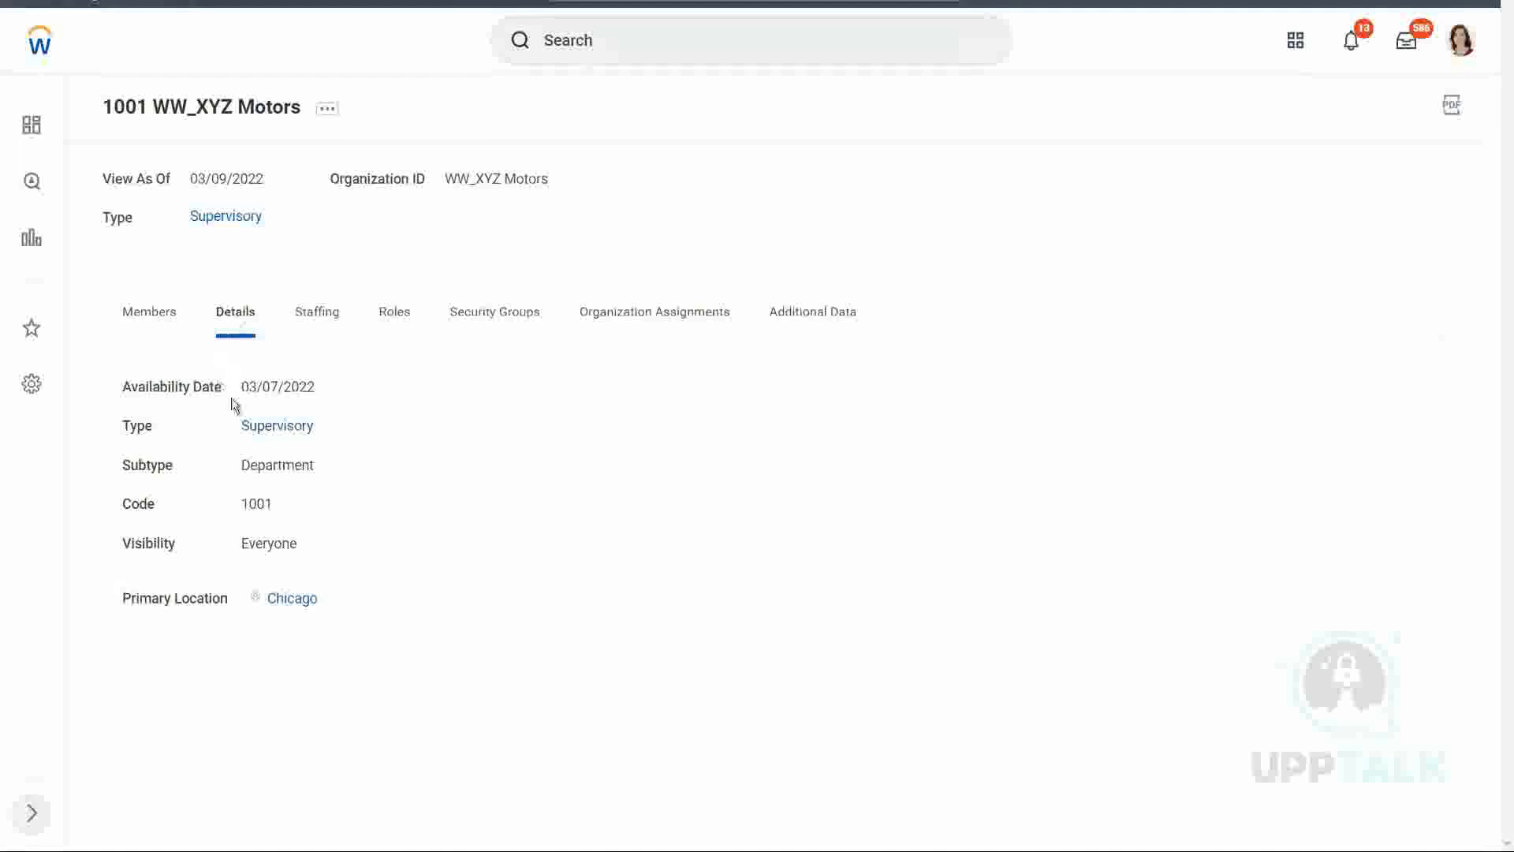
pyautogui.moveTo(242, 386); pyautogui.dragTo(331, 392)
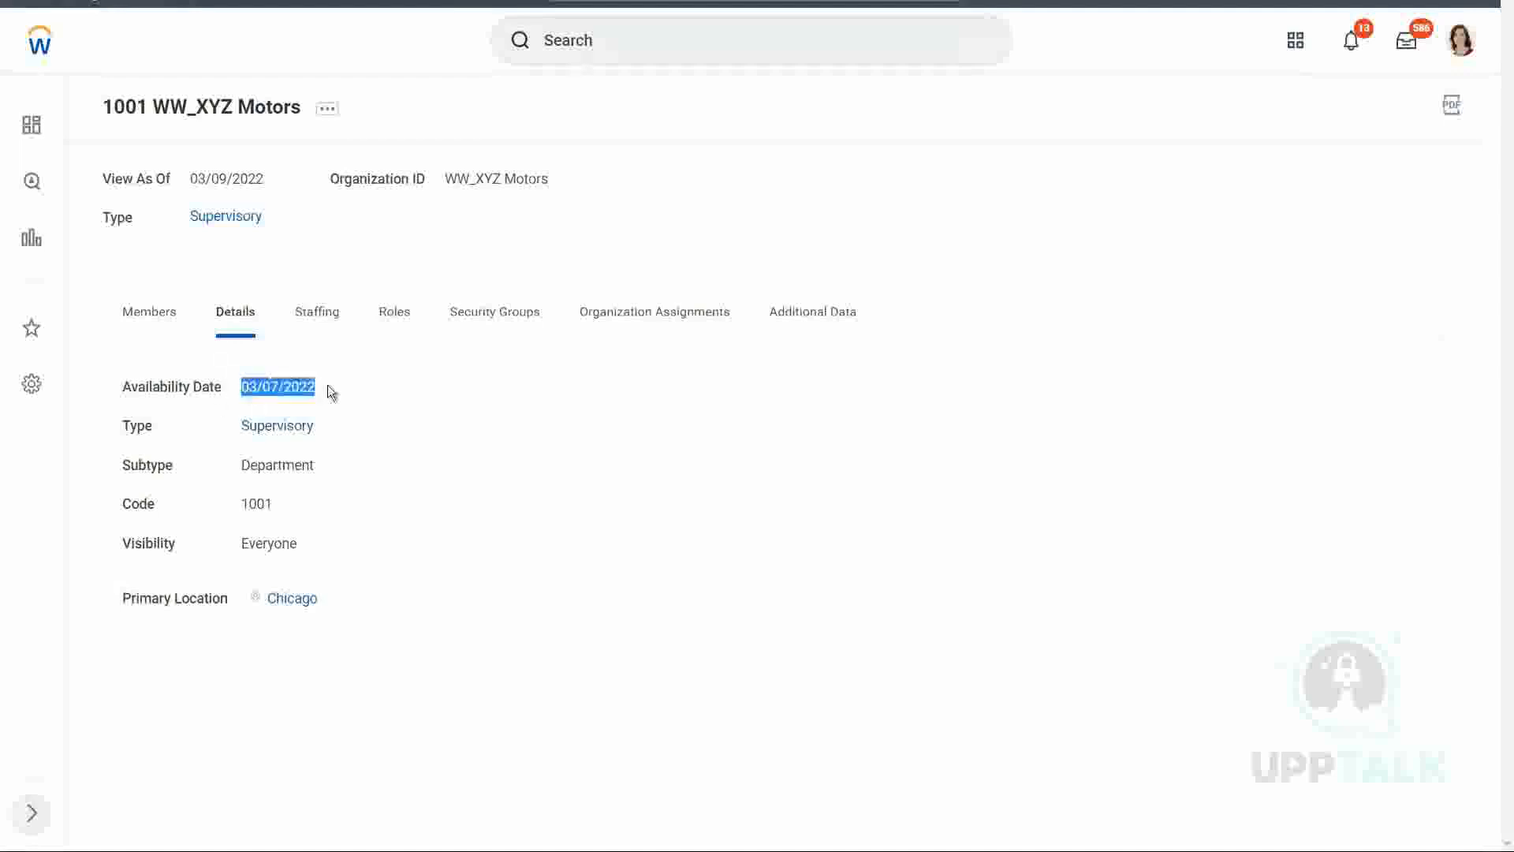
pyautogui.click(298, 391)
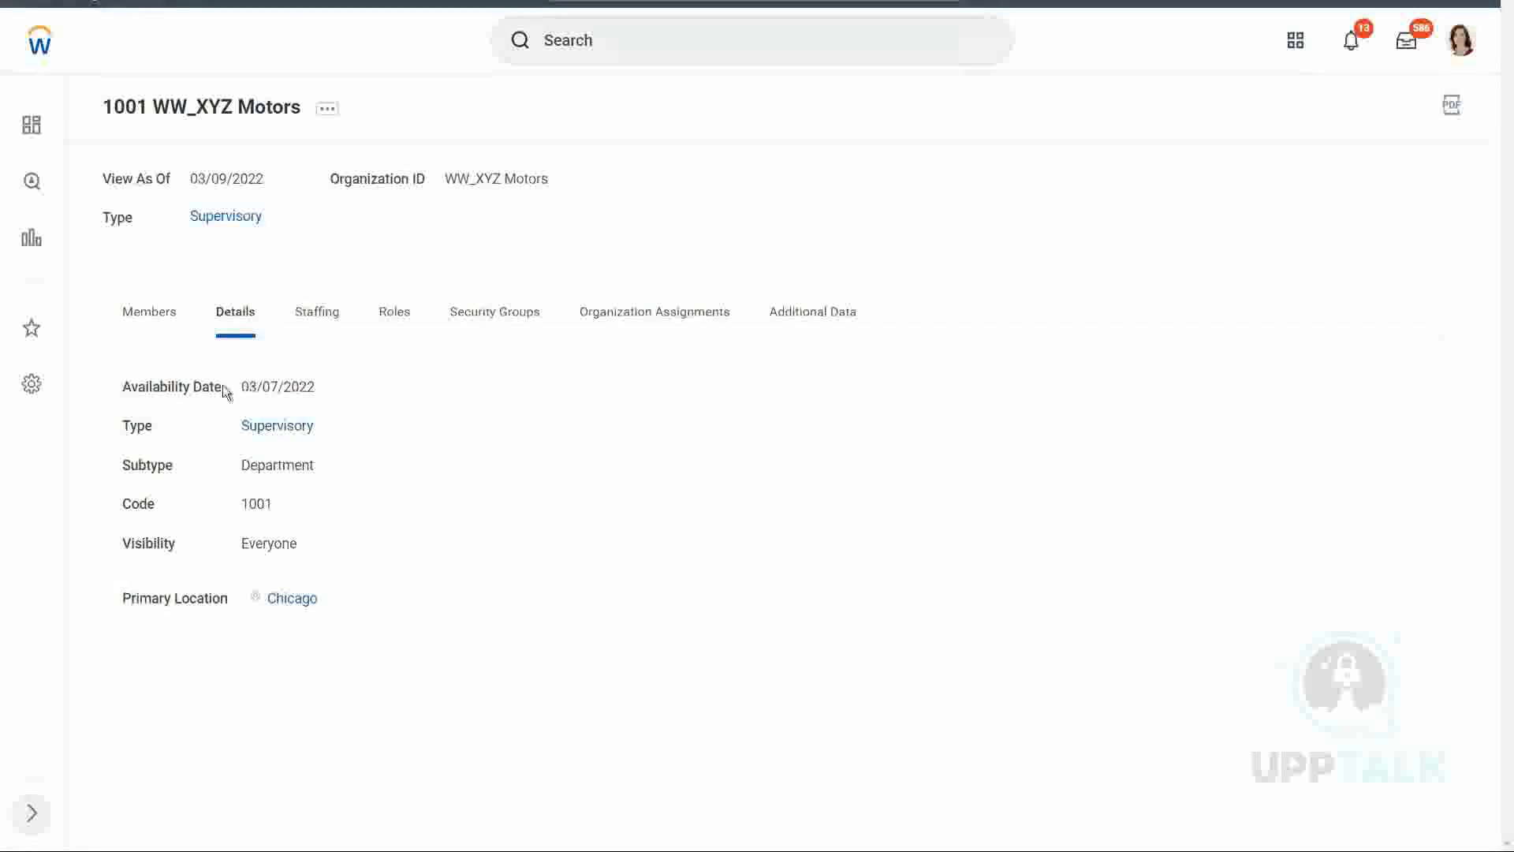
pyautogui.tripleClick(332, 384)
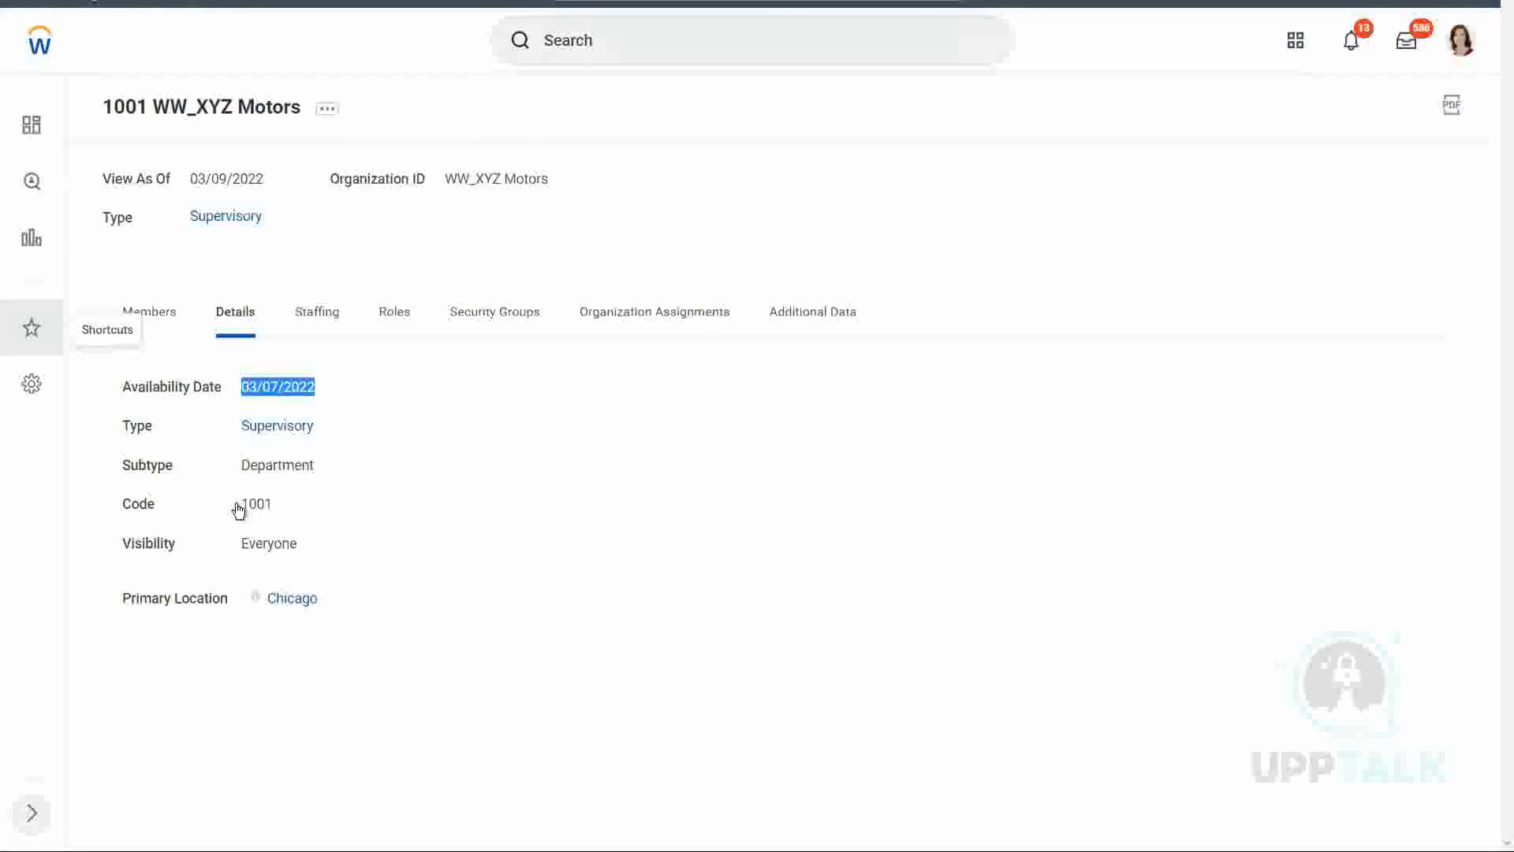
pyautogui.click(301, 509)
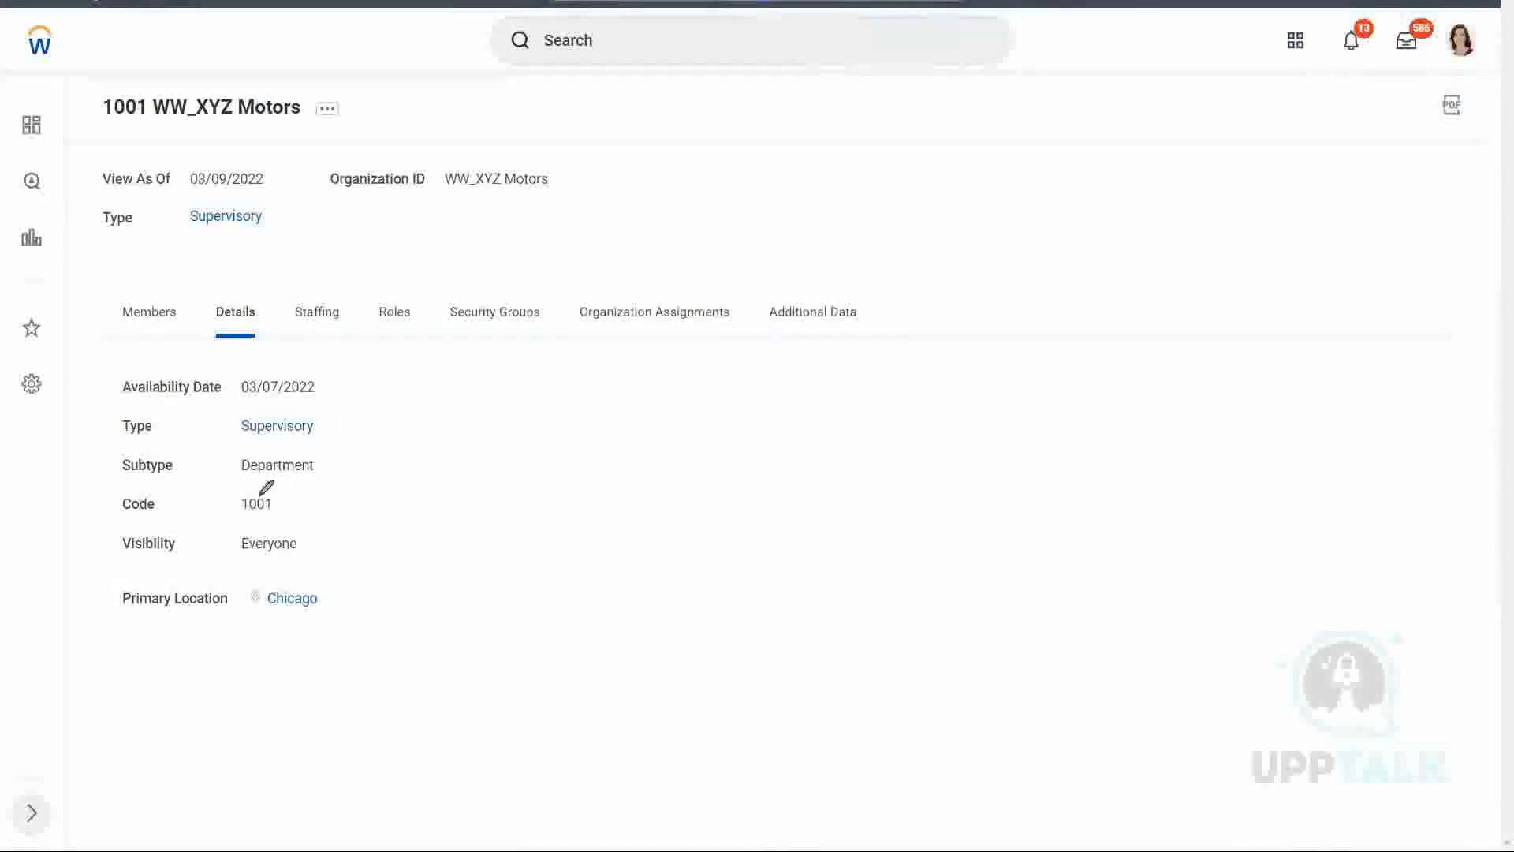
pyautogui.moveTo(260, 495)
pyautogui.mouseDown()
pyautogui.moveTo(170, 266)
pyautogui.moveTo(142, 121)
pyautogui.moveTo(130, 134)
pyautogui.moveTo(146, 118)
pyautogui.moveTo(163, 144)
pyautogui.mouseUp()
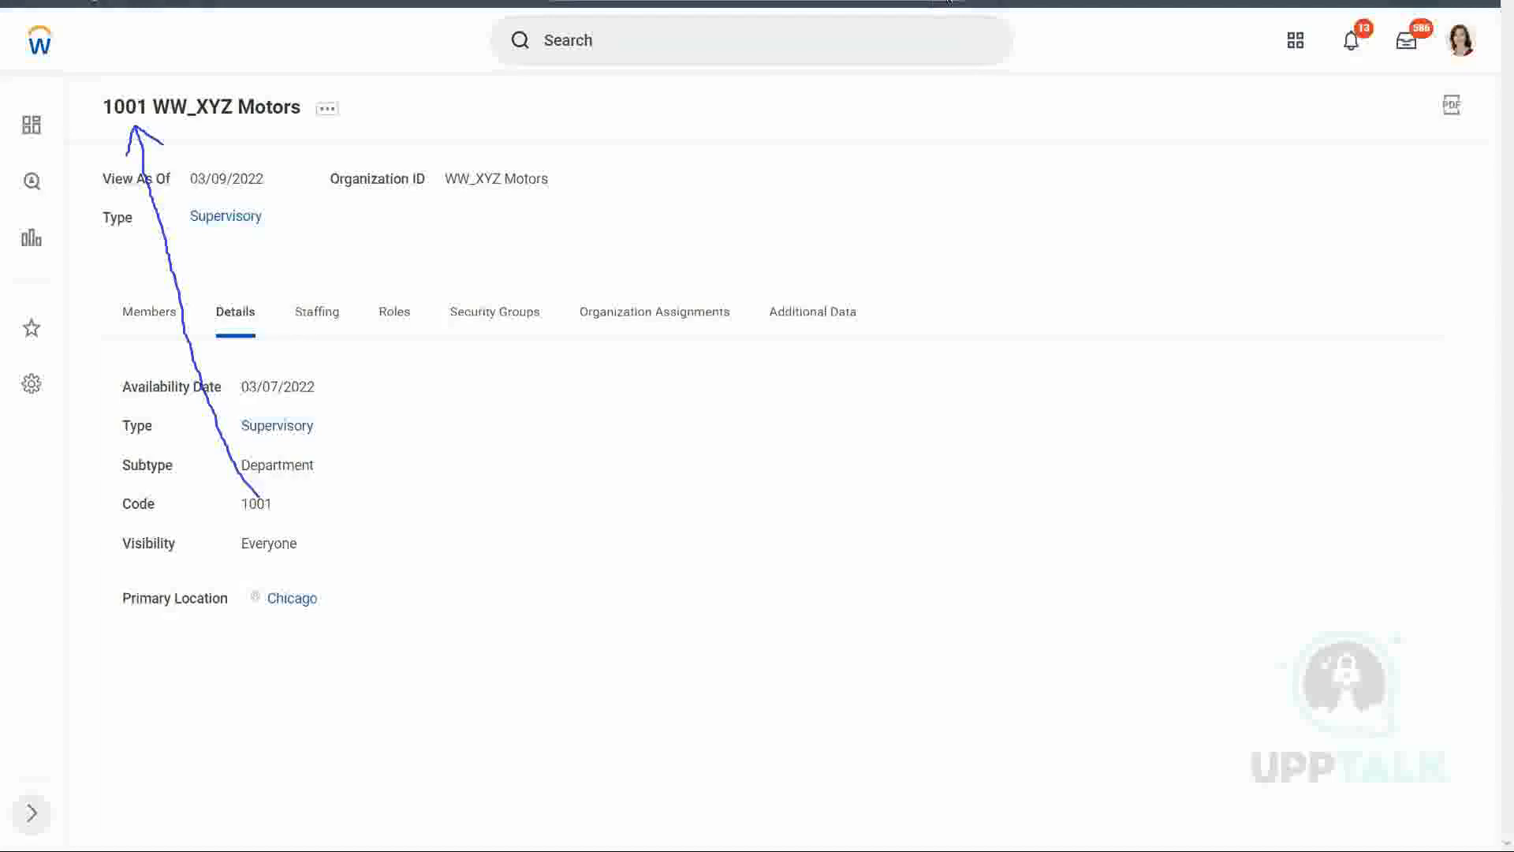
pyautogui.click(935, 103)
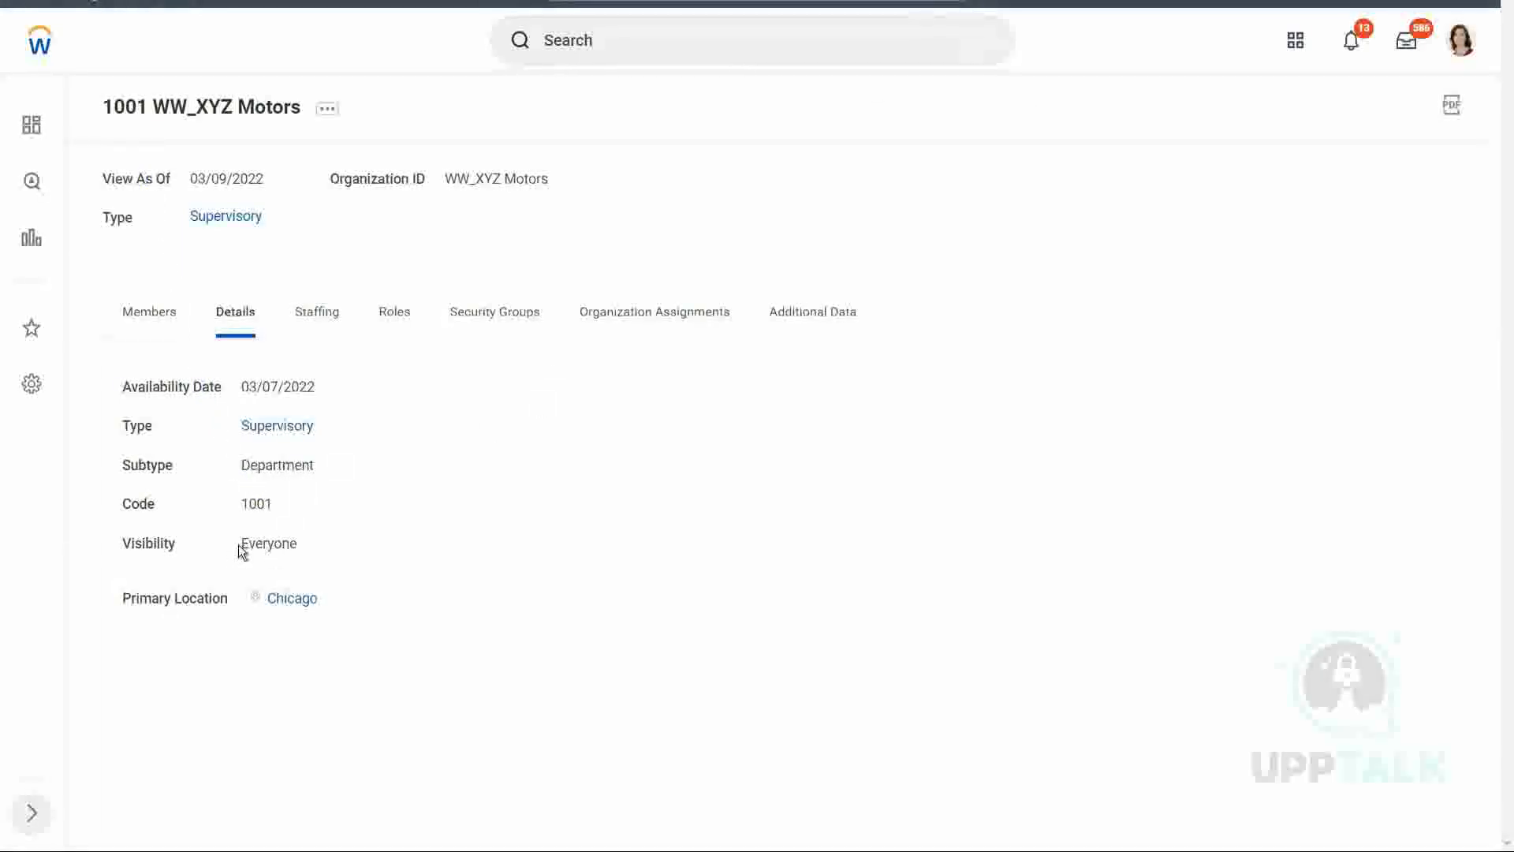
pyautogui.moveTo(295, 542)
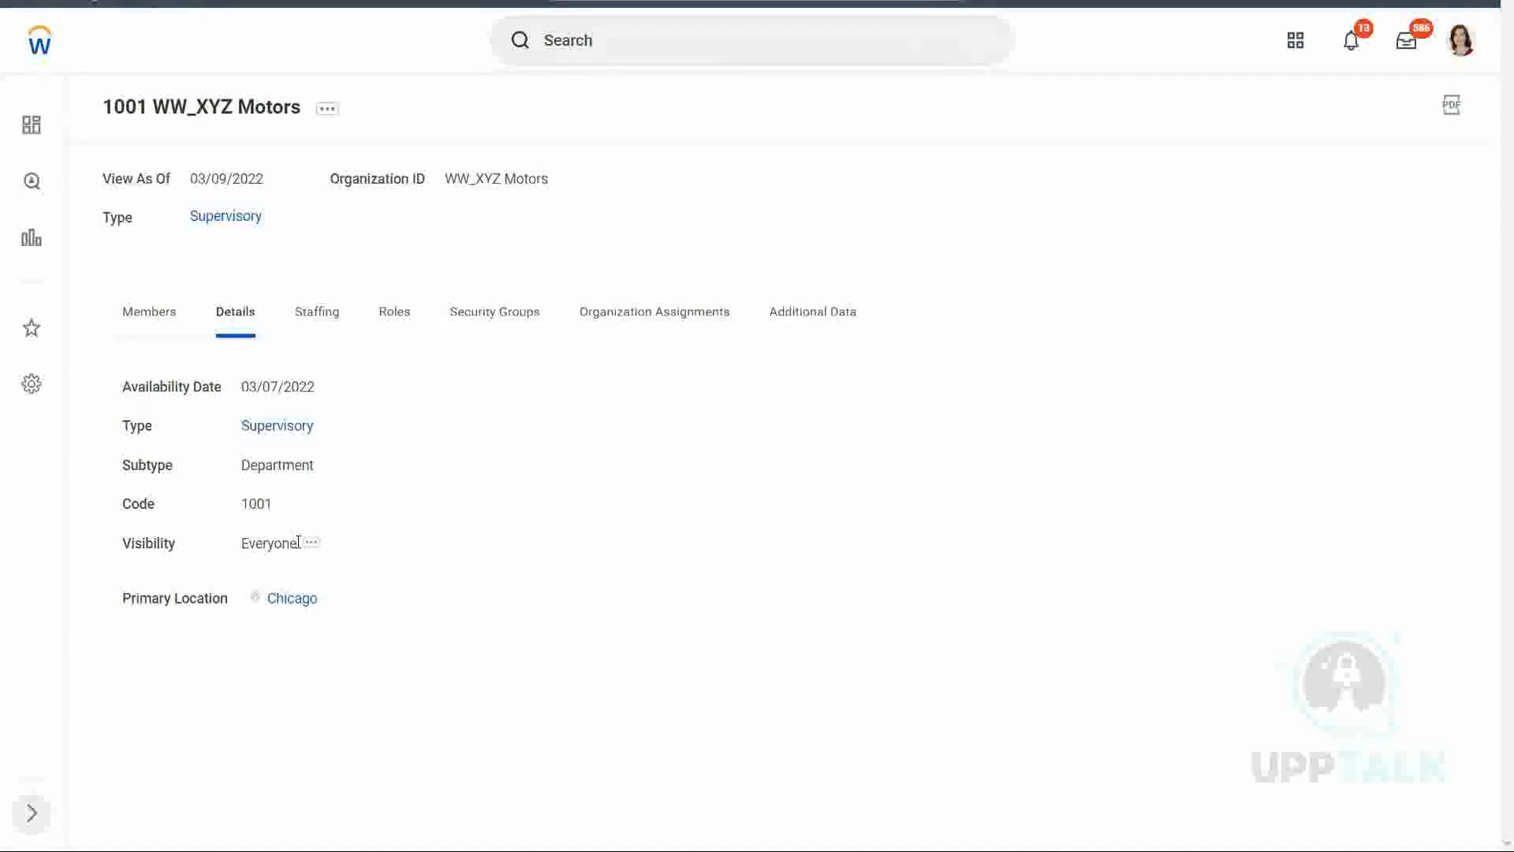
pyautogui.doubleClick(259, 546)
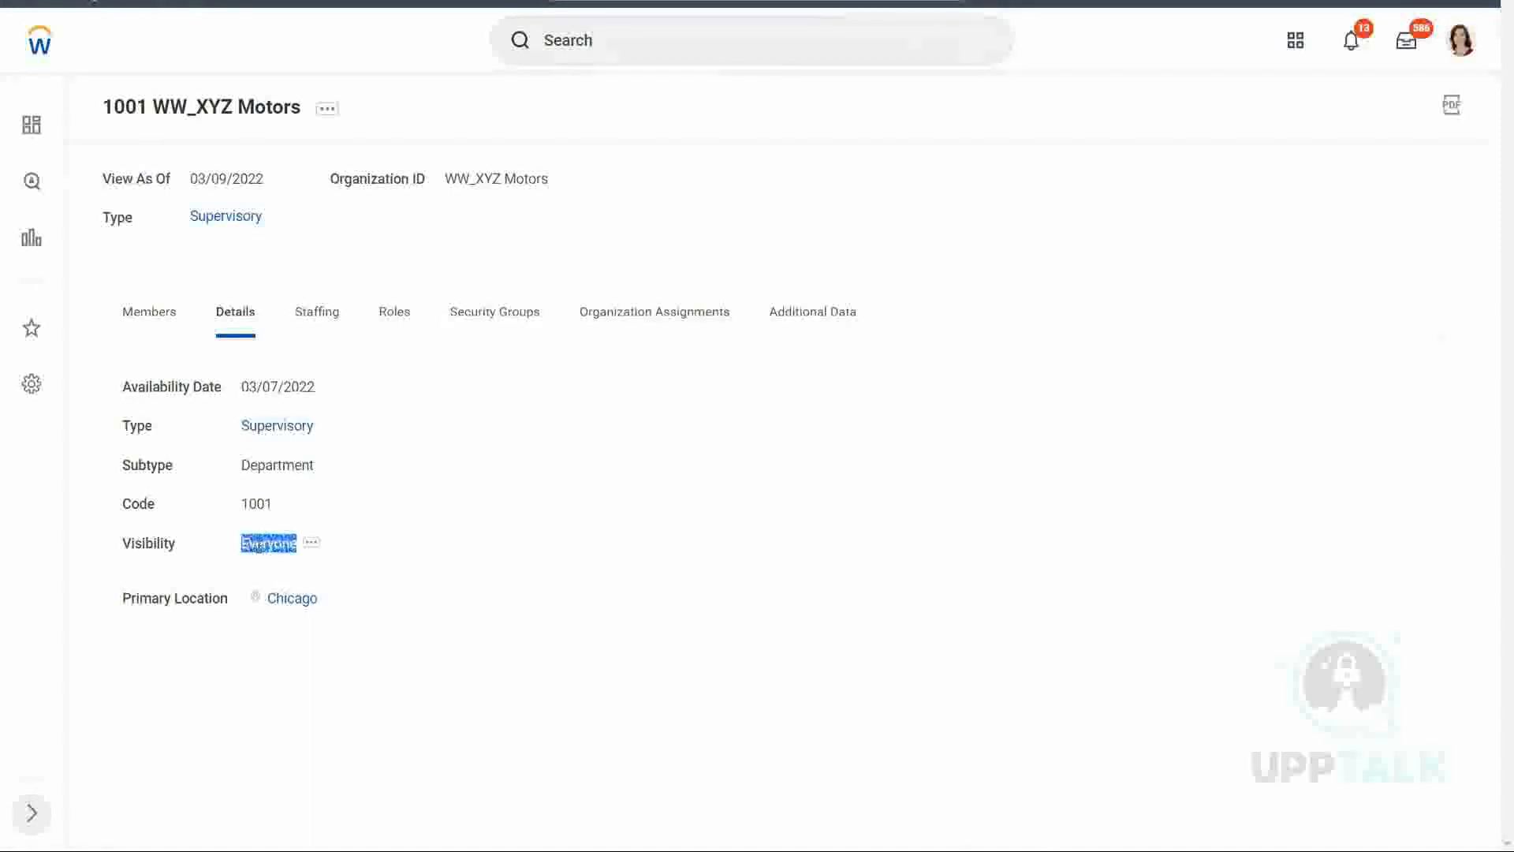
pyautogui.click(428, 463)
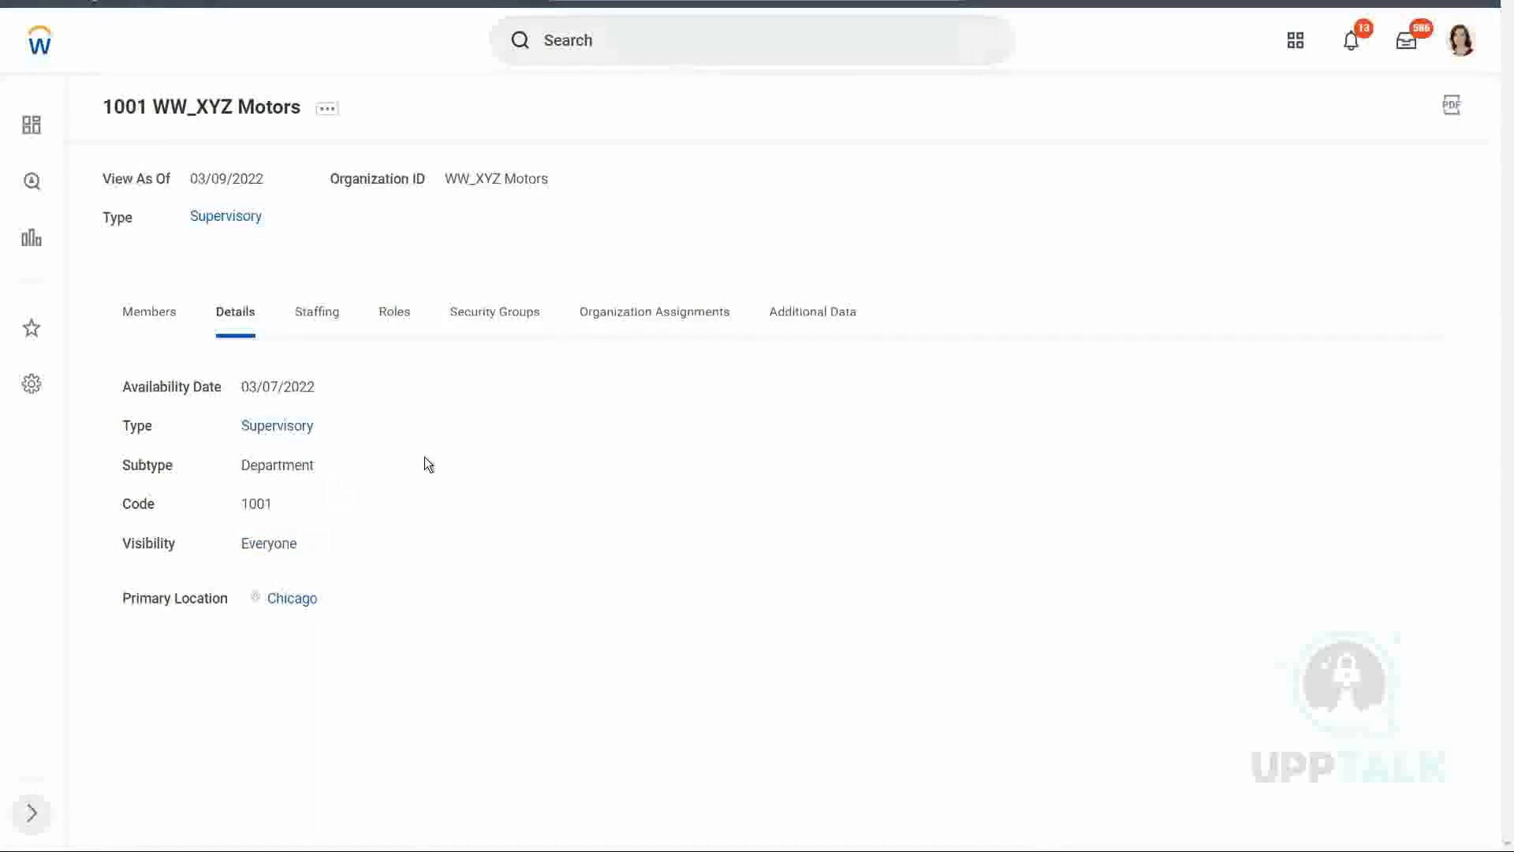
# Step: Check which staffing model the WW_XYZ Motors supervisory organization uses
pyautogui.click(319, 315)
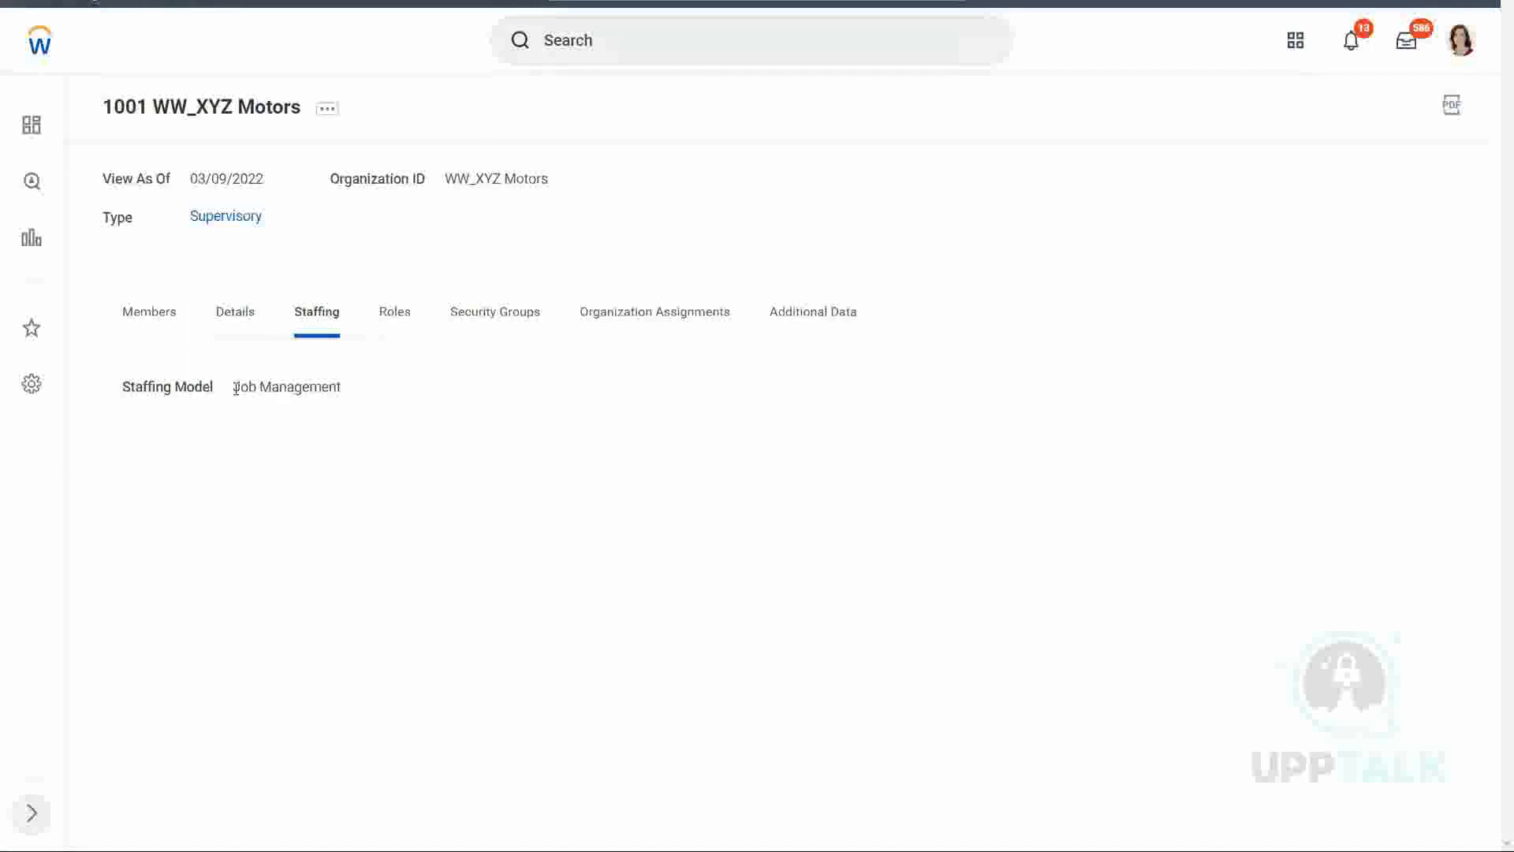
pyautogui.moveTo(236, 388); pyautogui.dragTo(366, 405)
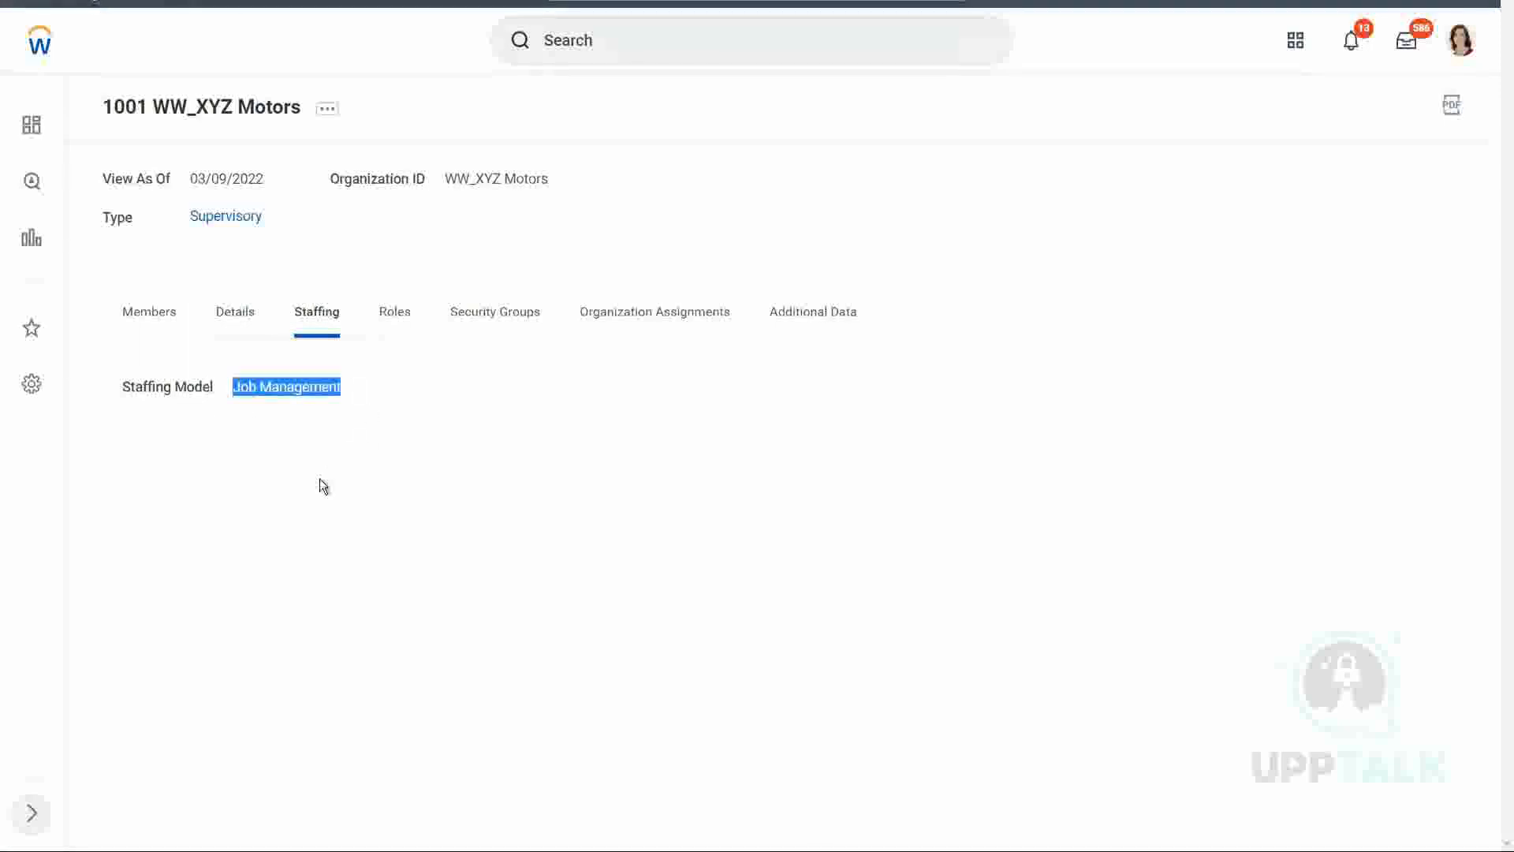
pyautogui.click(270, 391)
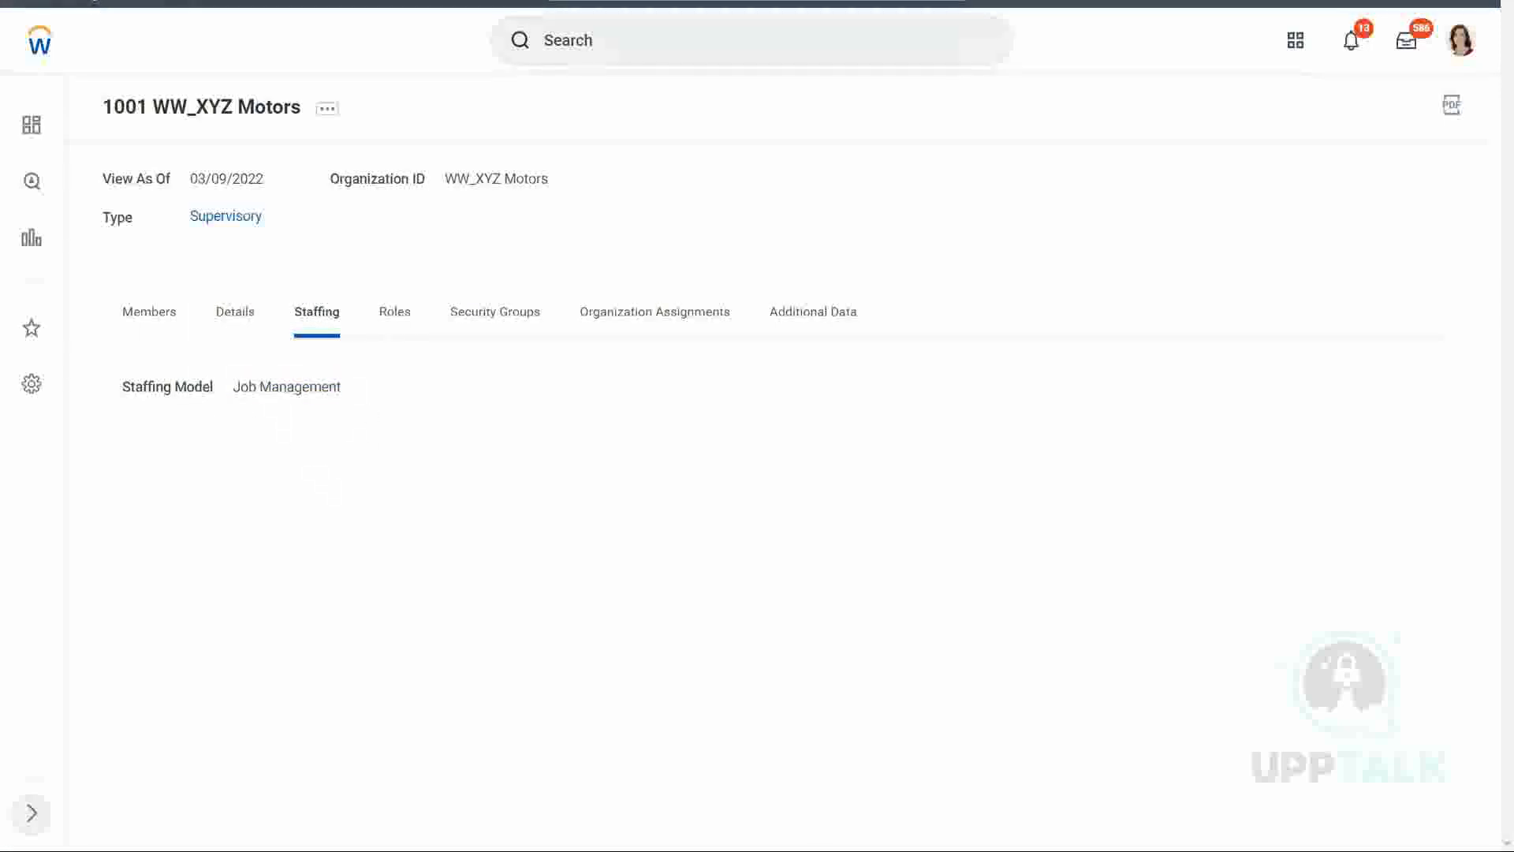
# Step: Show the organization's roles and search the Assignable Role filter values for "Manager", keeping the filter condition "is"
pyautogui.click(396, 321)
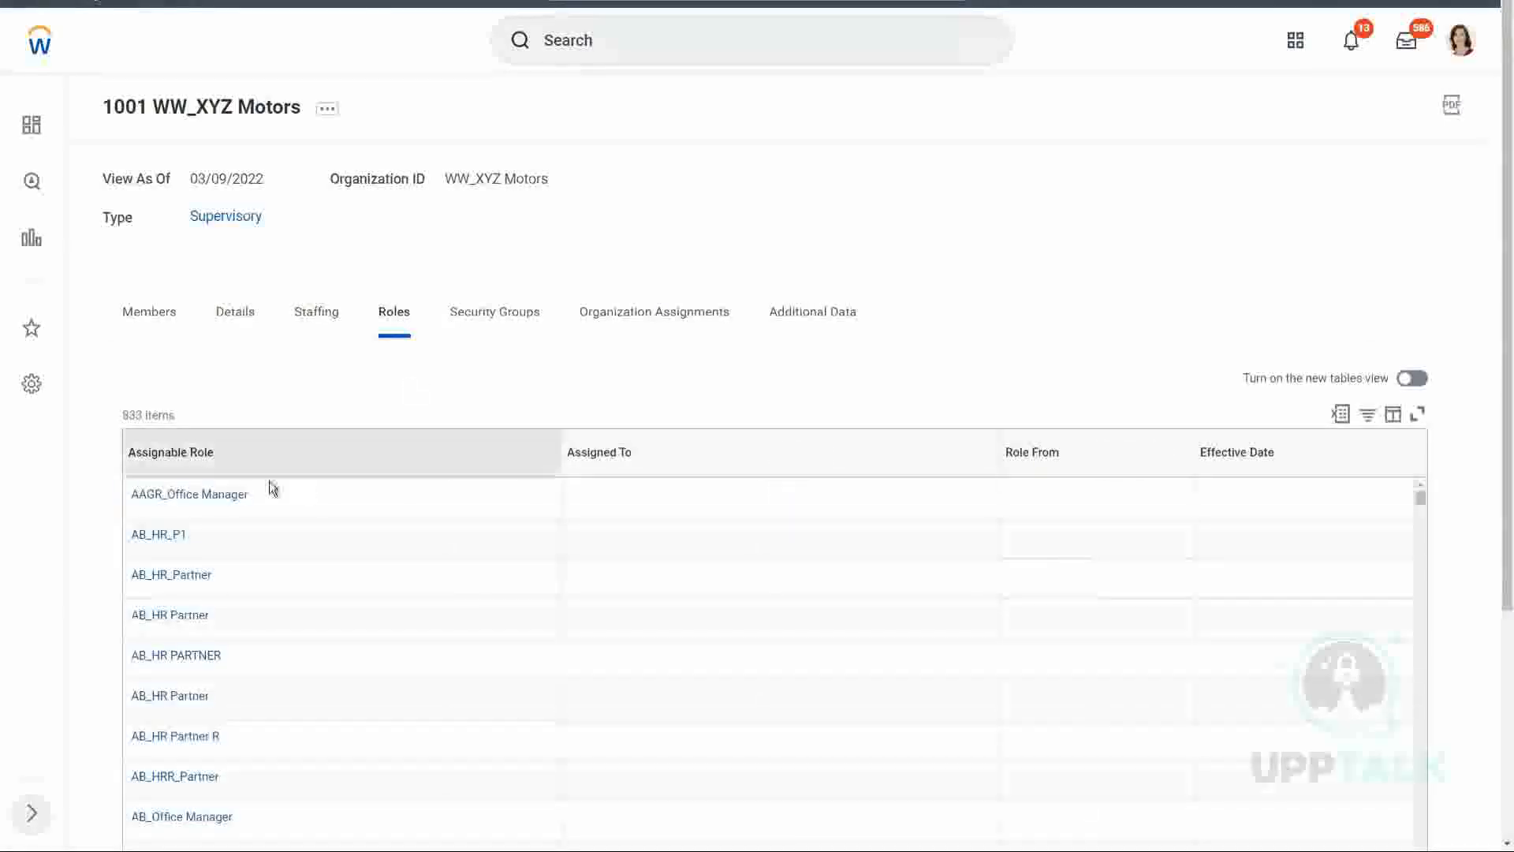
pyautogui.click(245, 460)
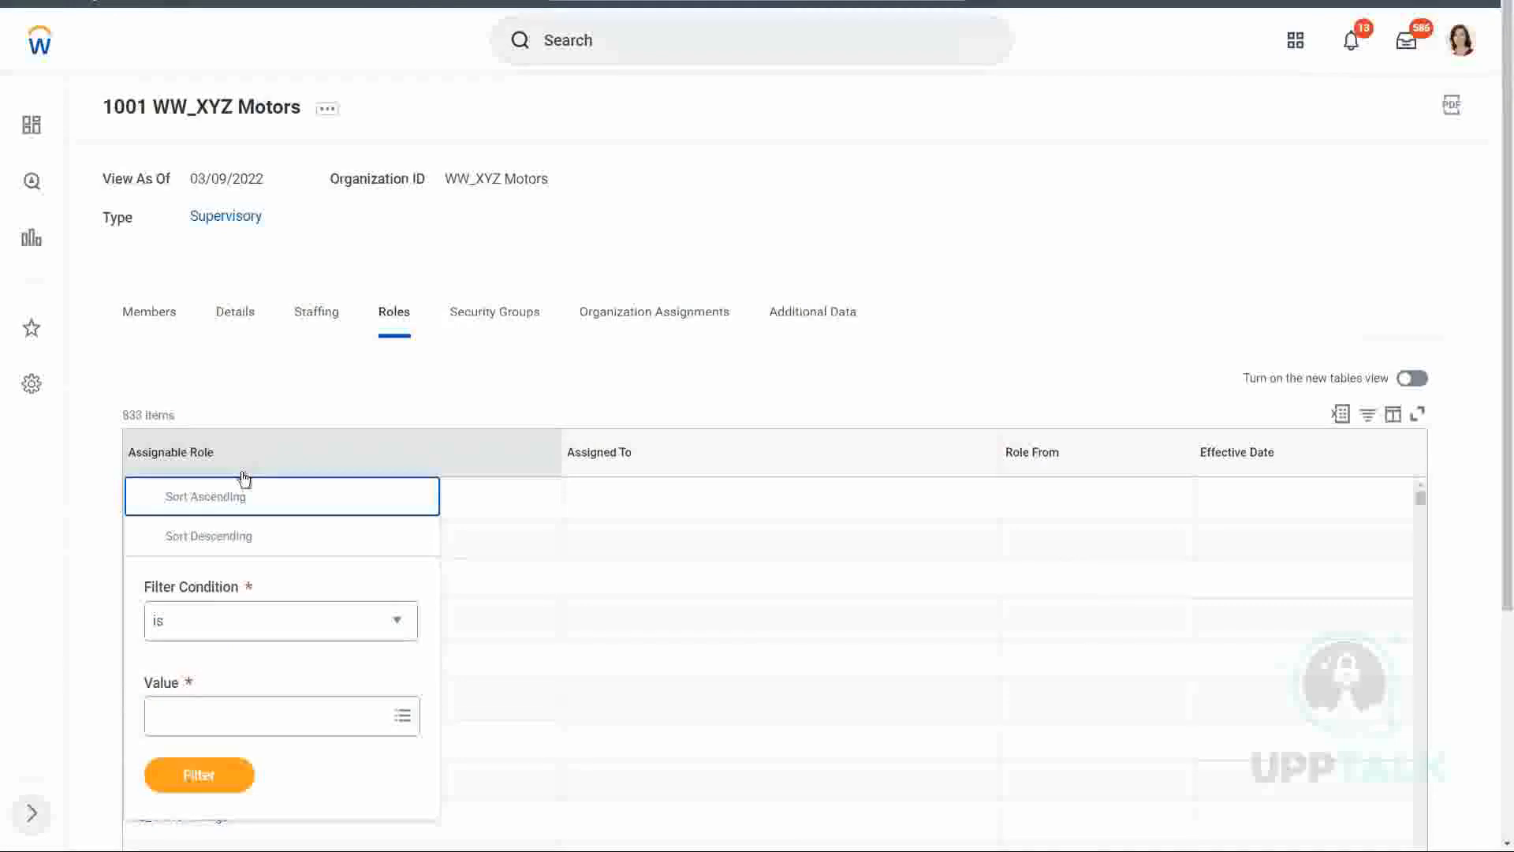
pyautogui.click(213, 726)
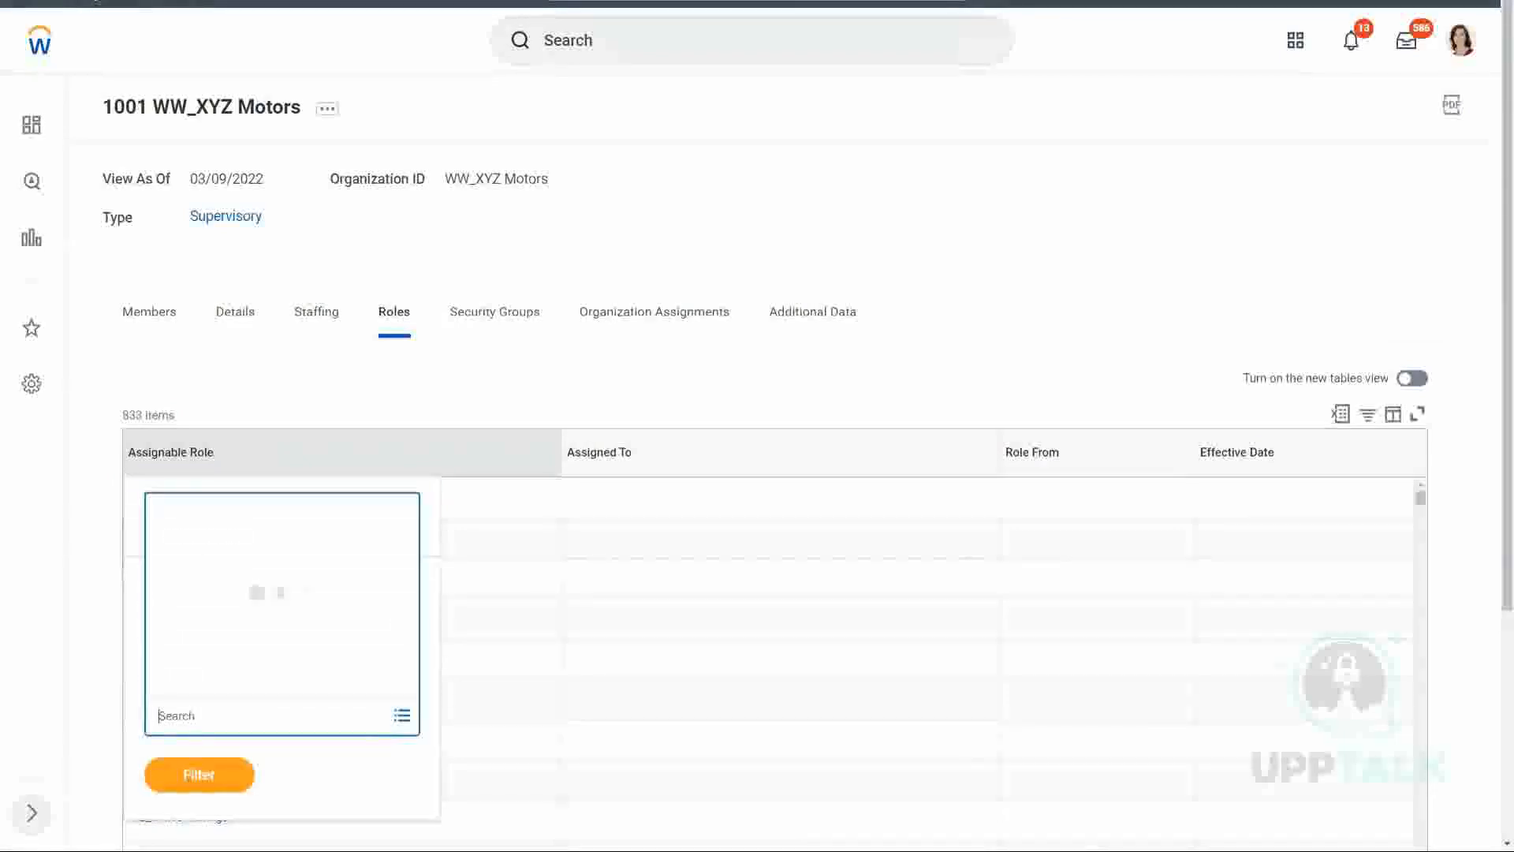
pyautogui.write('Manager')
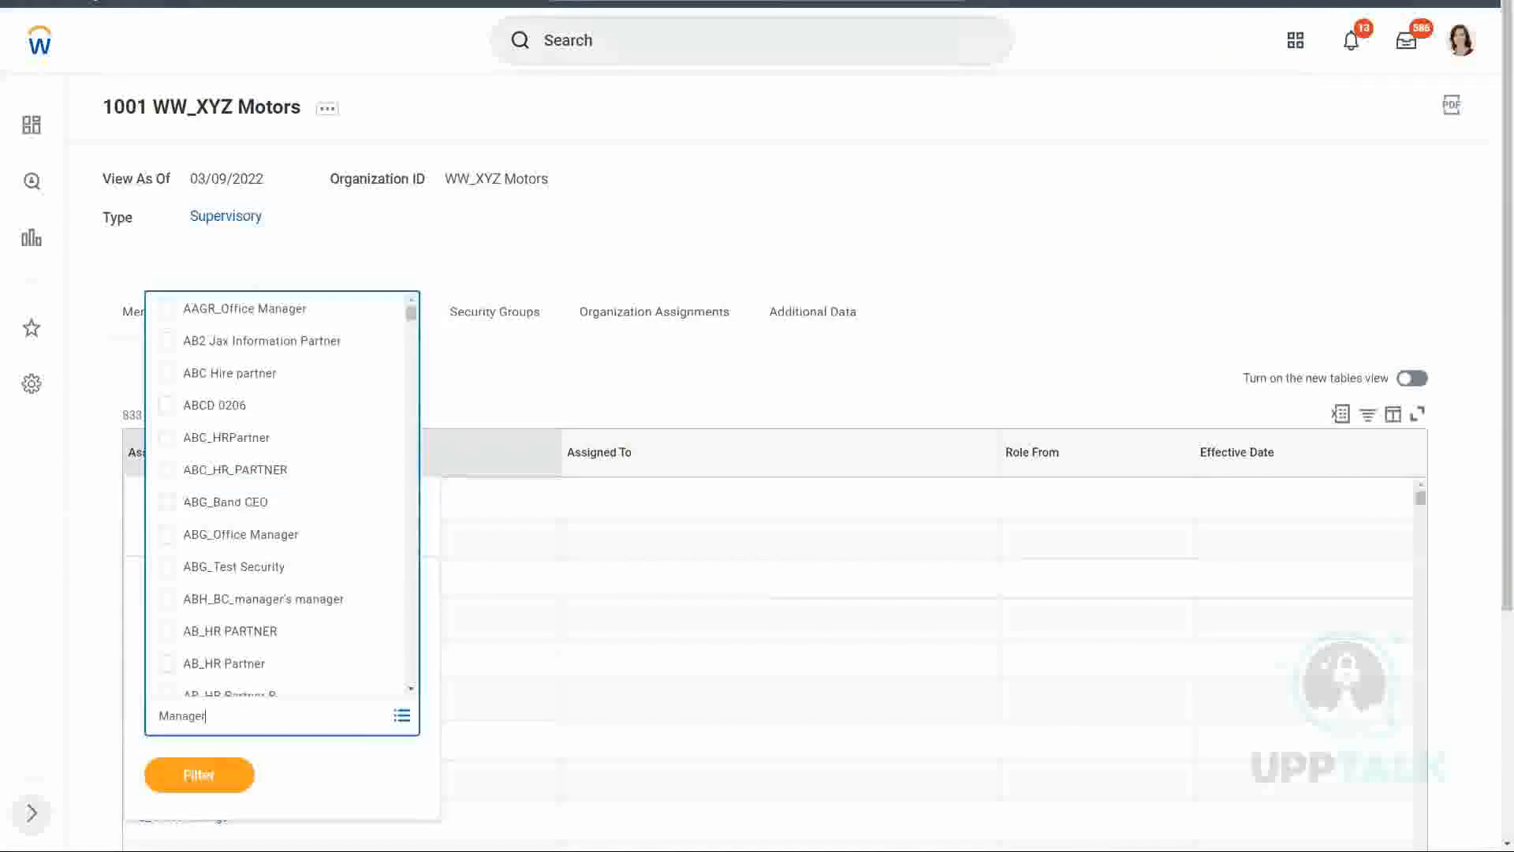
pyautogui.press('Return')
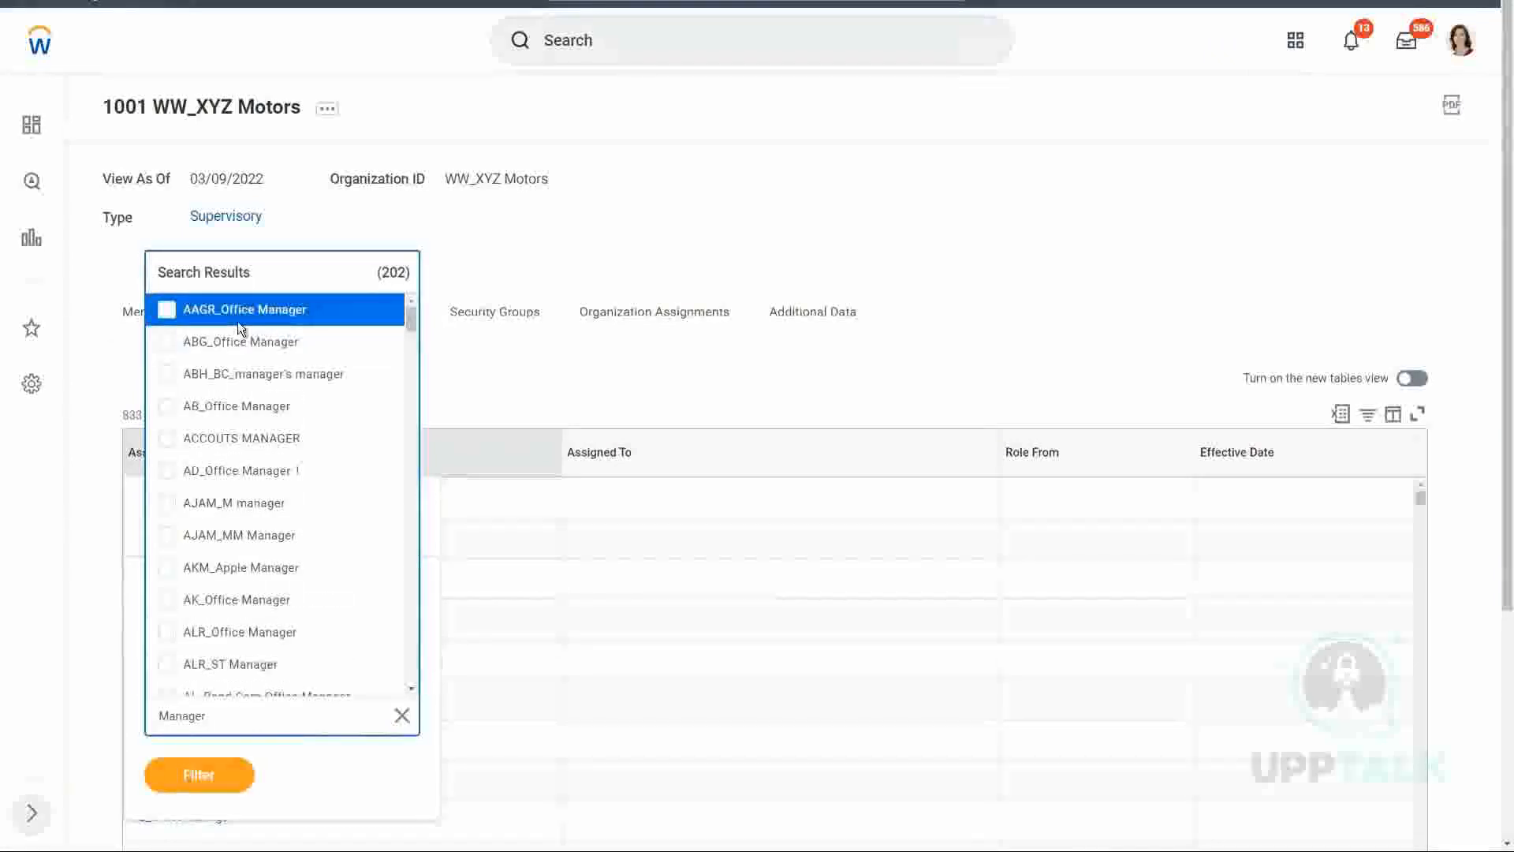
# Step: Choose the plain Manager role among the found values and filter the roles table by it
pyautogui.scroll(-4, 282, 494)
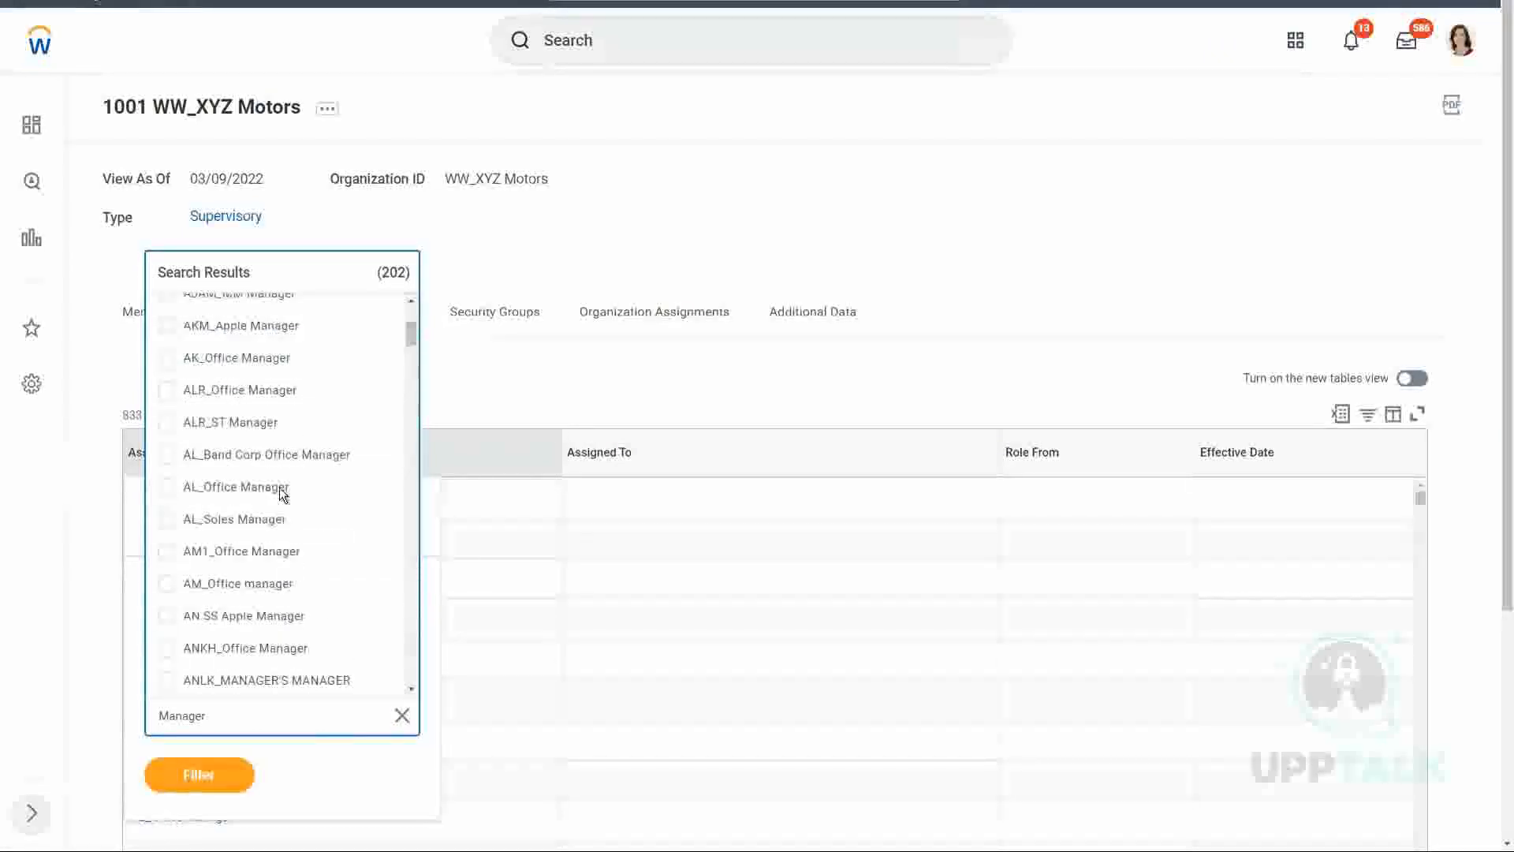
pyautogui.scroll(-4, 279, 487)
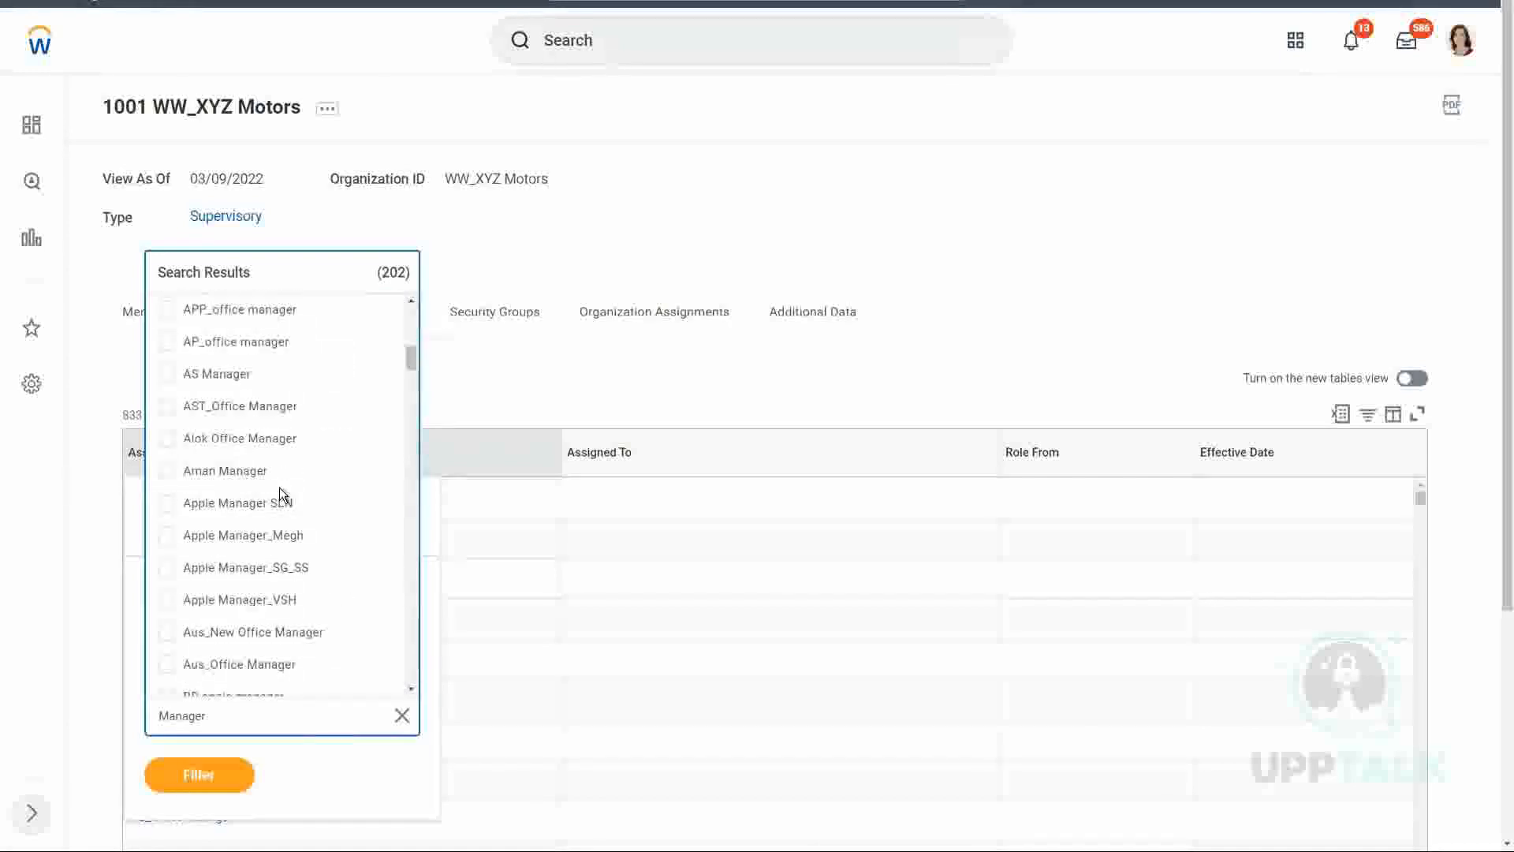
pyautogui.moveTo(414, 356); pyautogui.dragTo(408, 472)
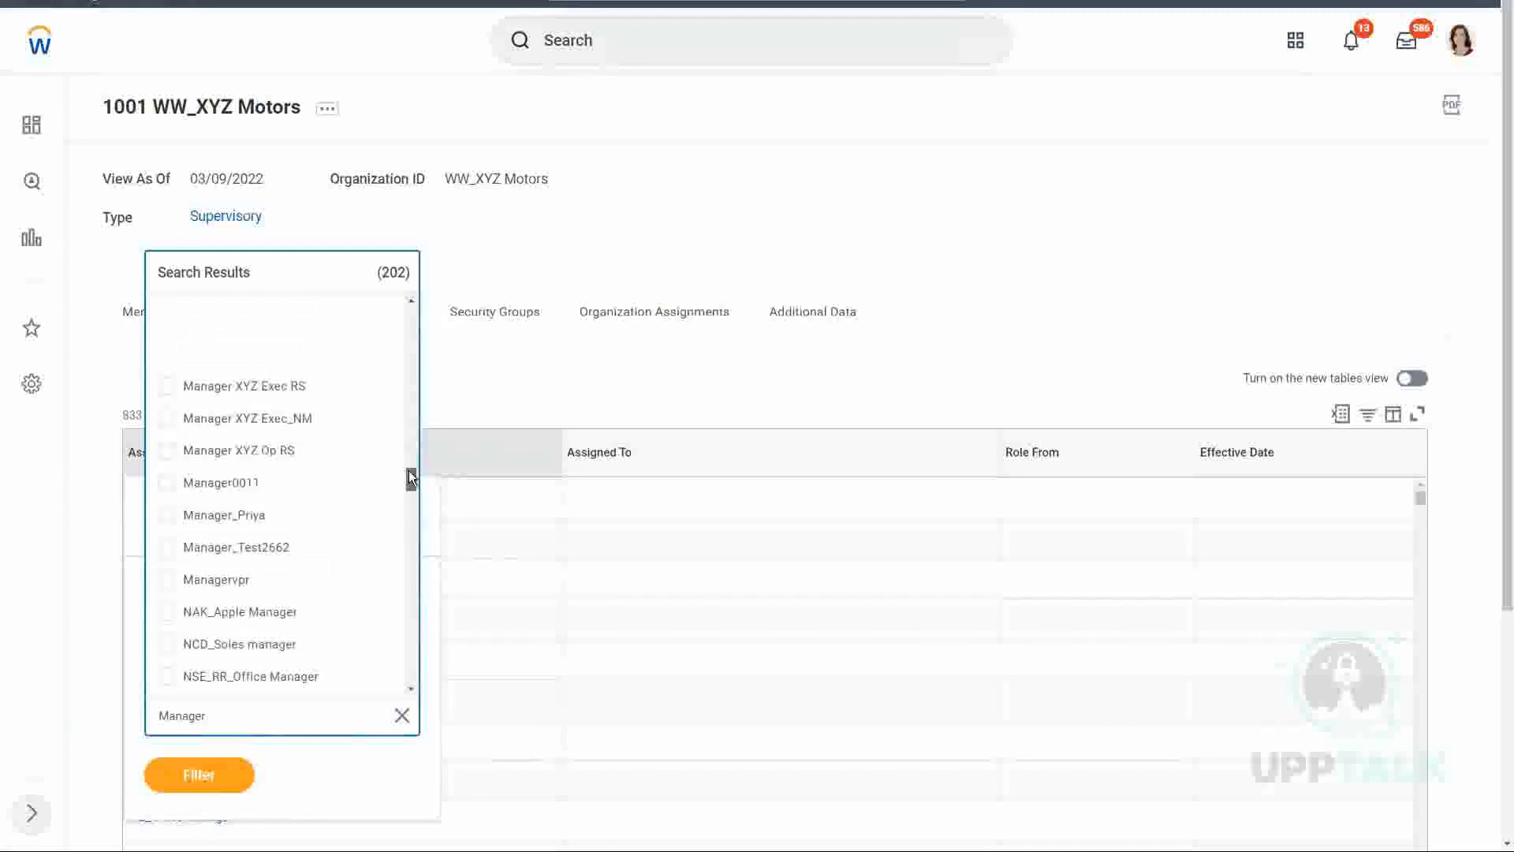
pyautogui.moveTo(409, 471); pyautogui.dragTo(409, 468)
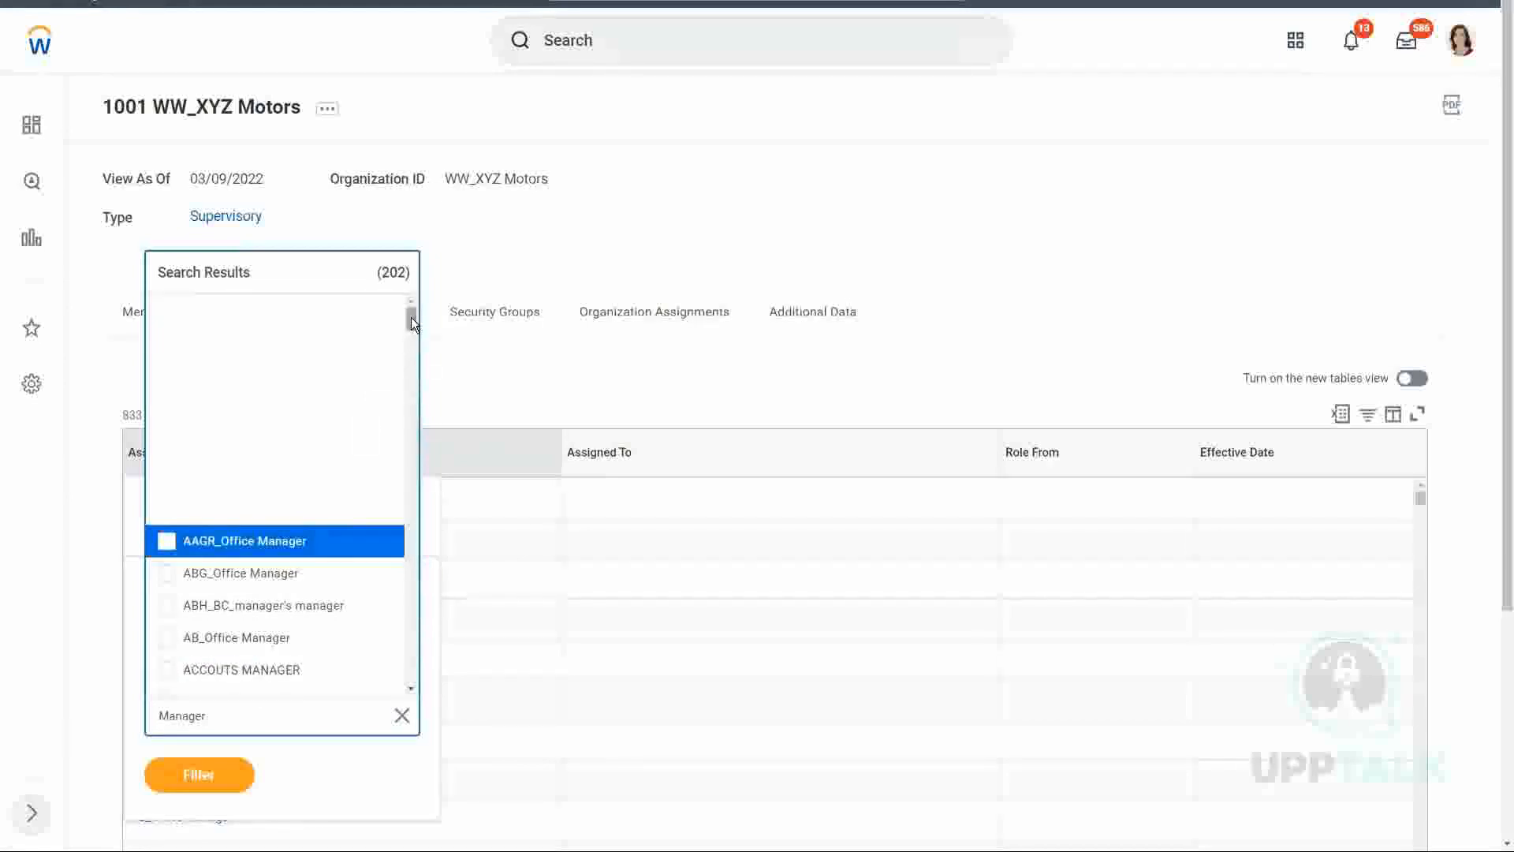
pyautogui.moveTo(410, 318); pyautogui.dragTo(418, 527)
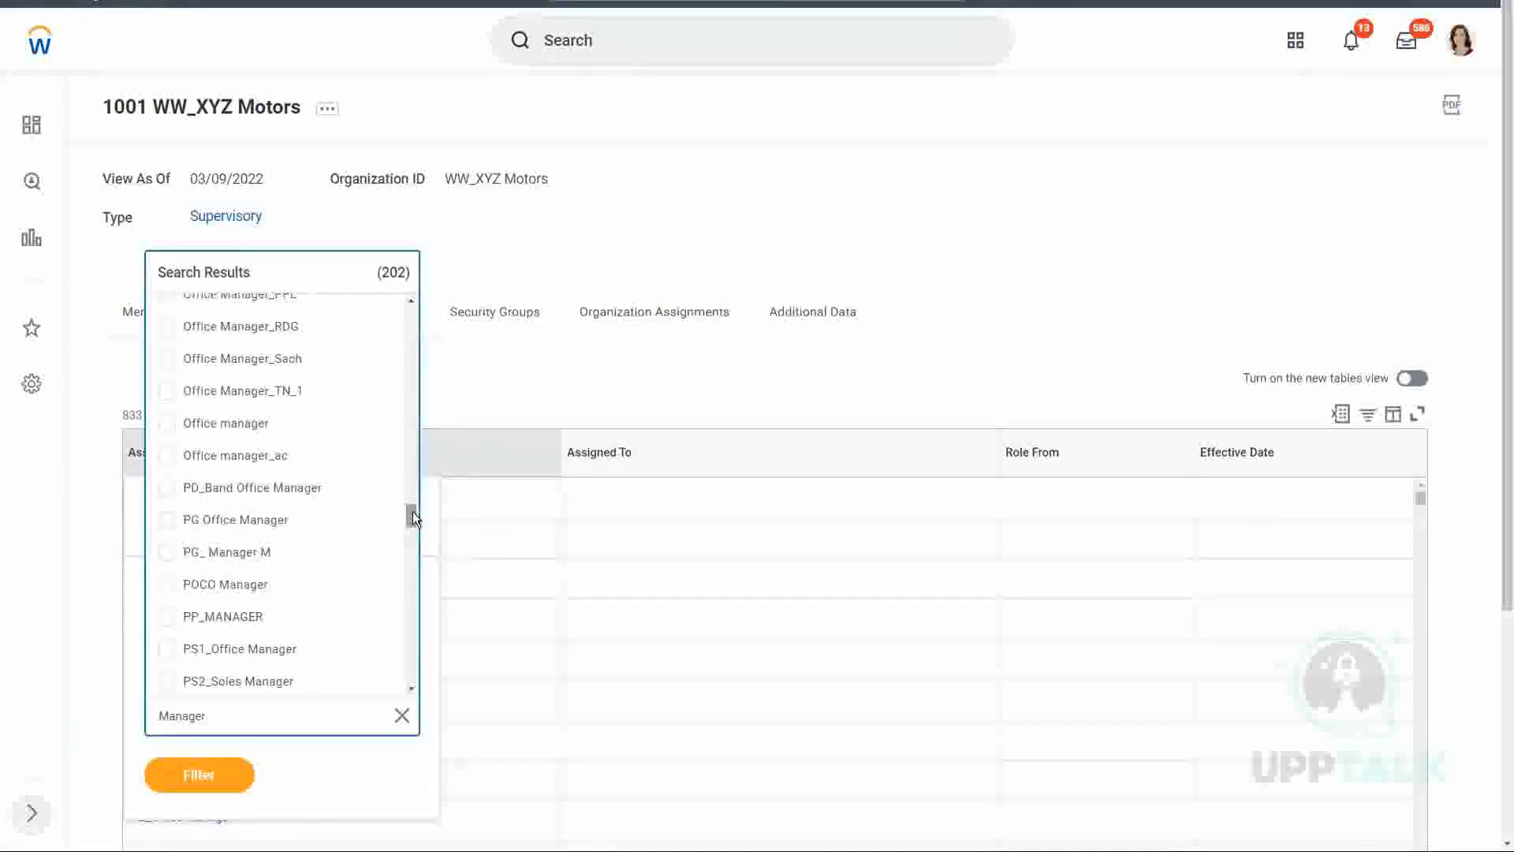
pyautogui.click(411, 301)
pyautogui.click(411, 301)
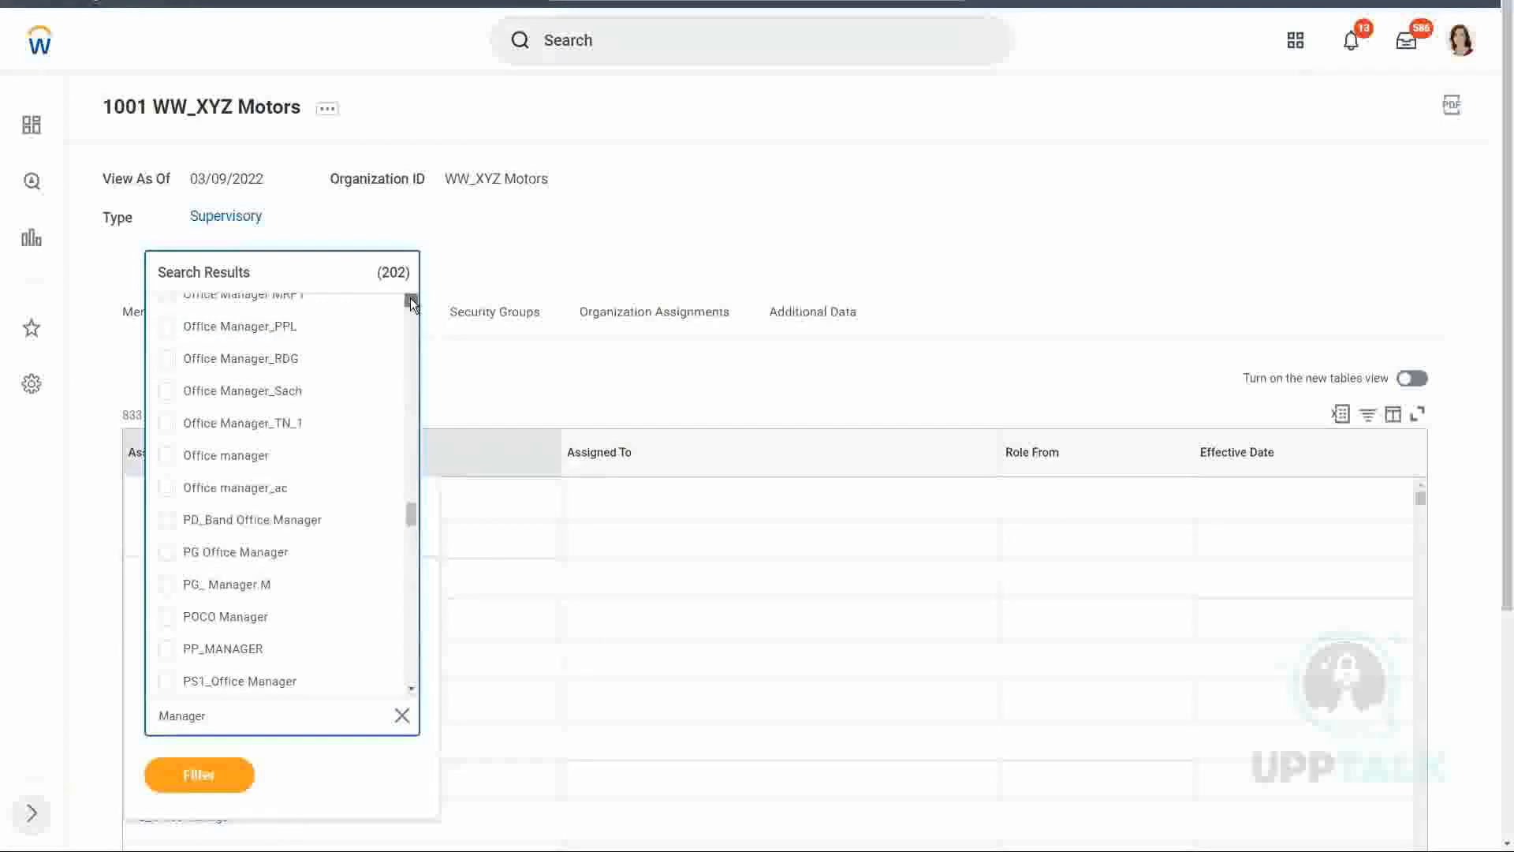
pyautogui.click(411, 301)
pyautogui.click(411, 300)
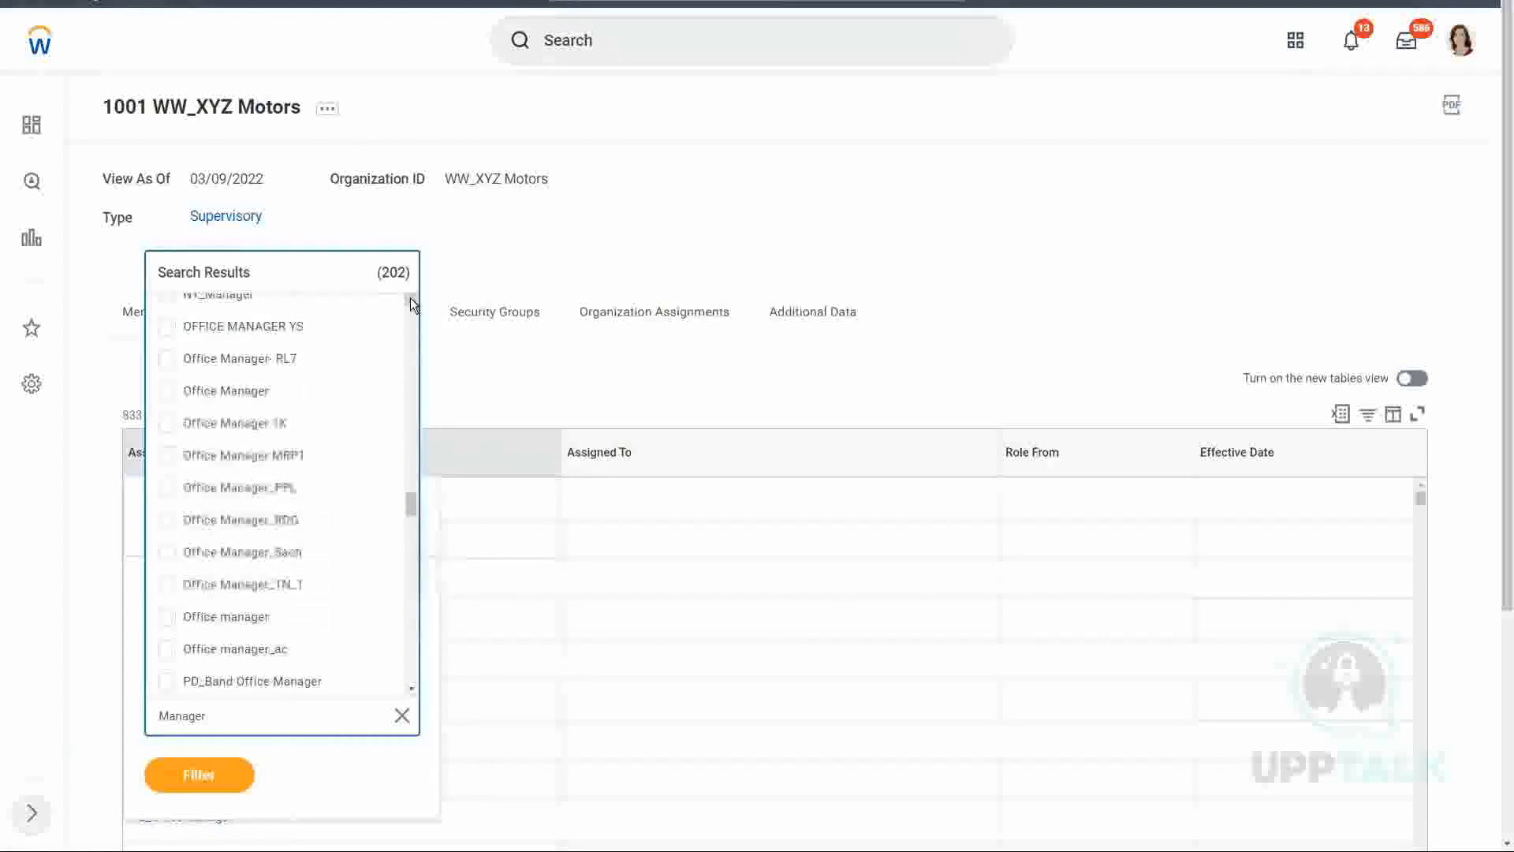
pyautogui.click(411, 301)
pyautogui.click(411, 300)
pyautogui.click(411, 300)
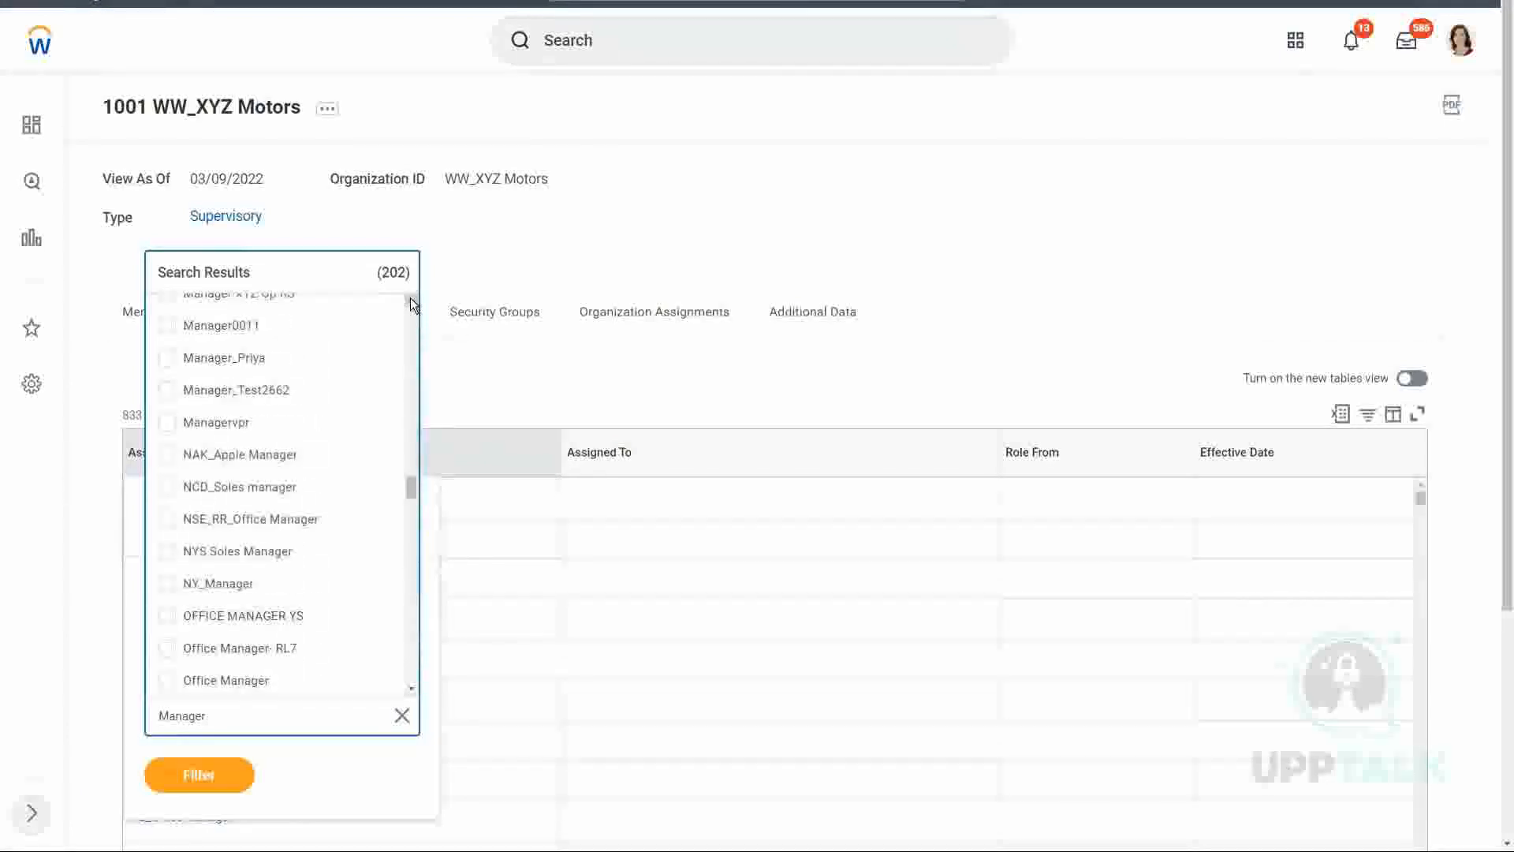
pyautogui.click(411, 300)
pyautogui.click(411, 301)
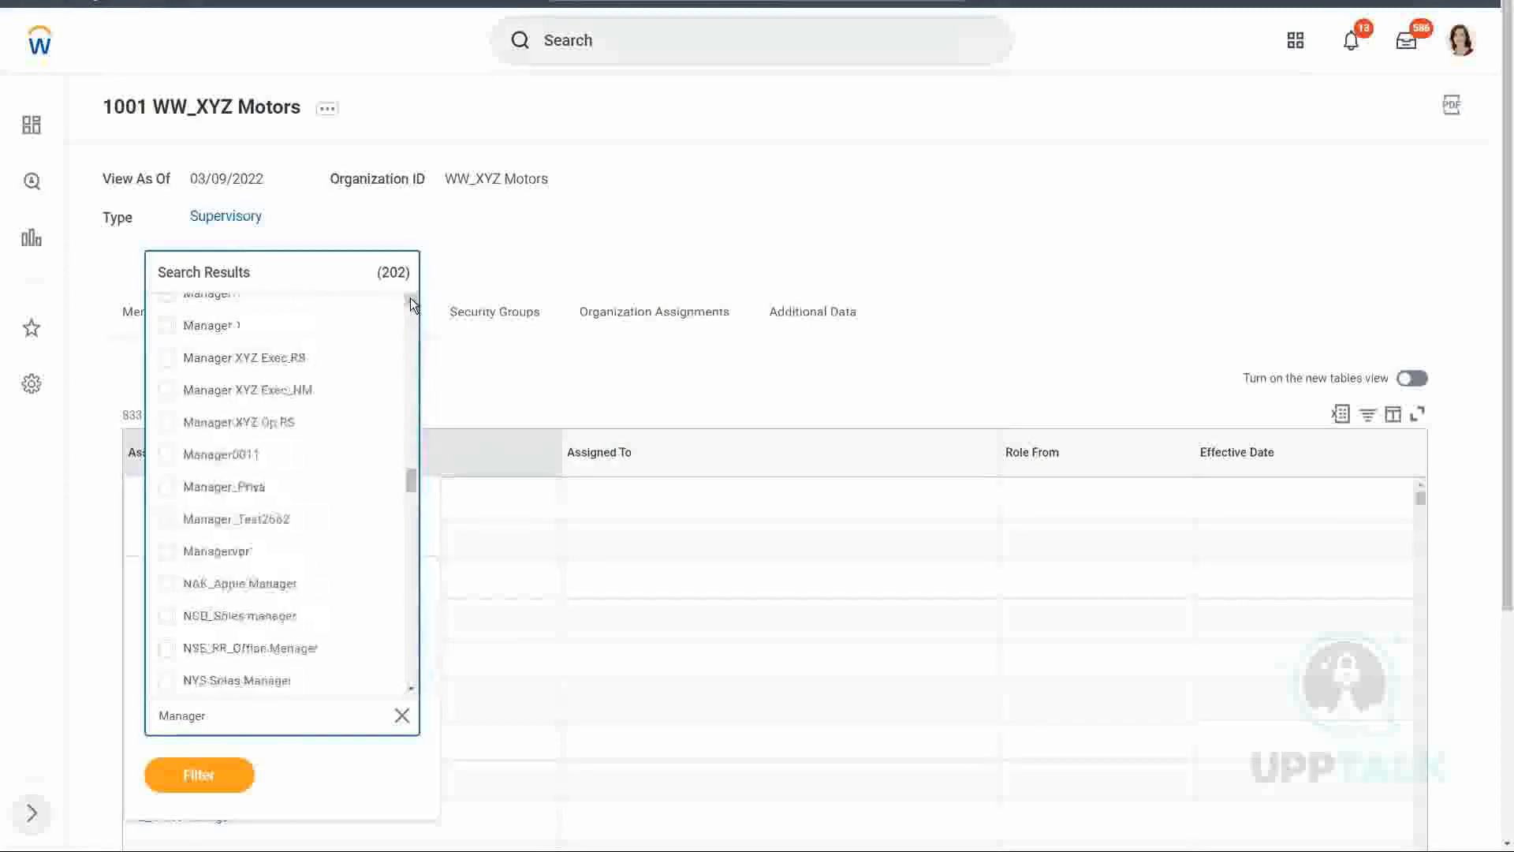
pyautogui.click(410, 300)
pyautogui.click(411, 301)
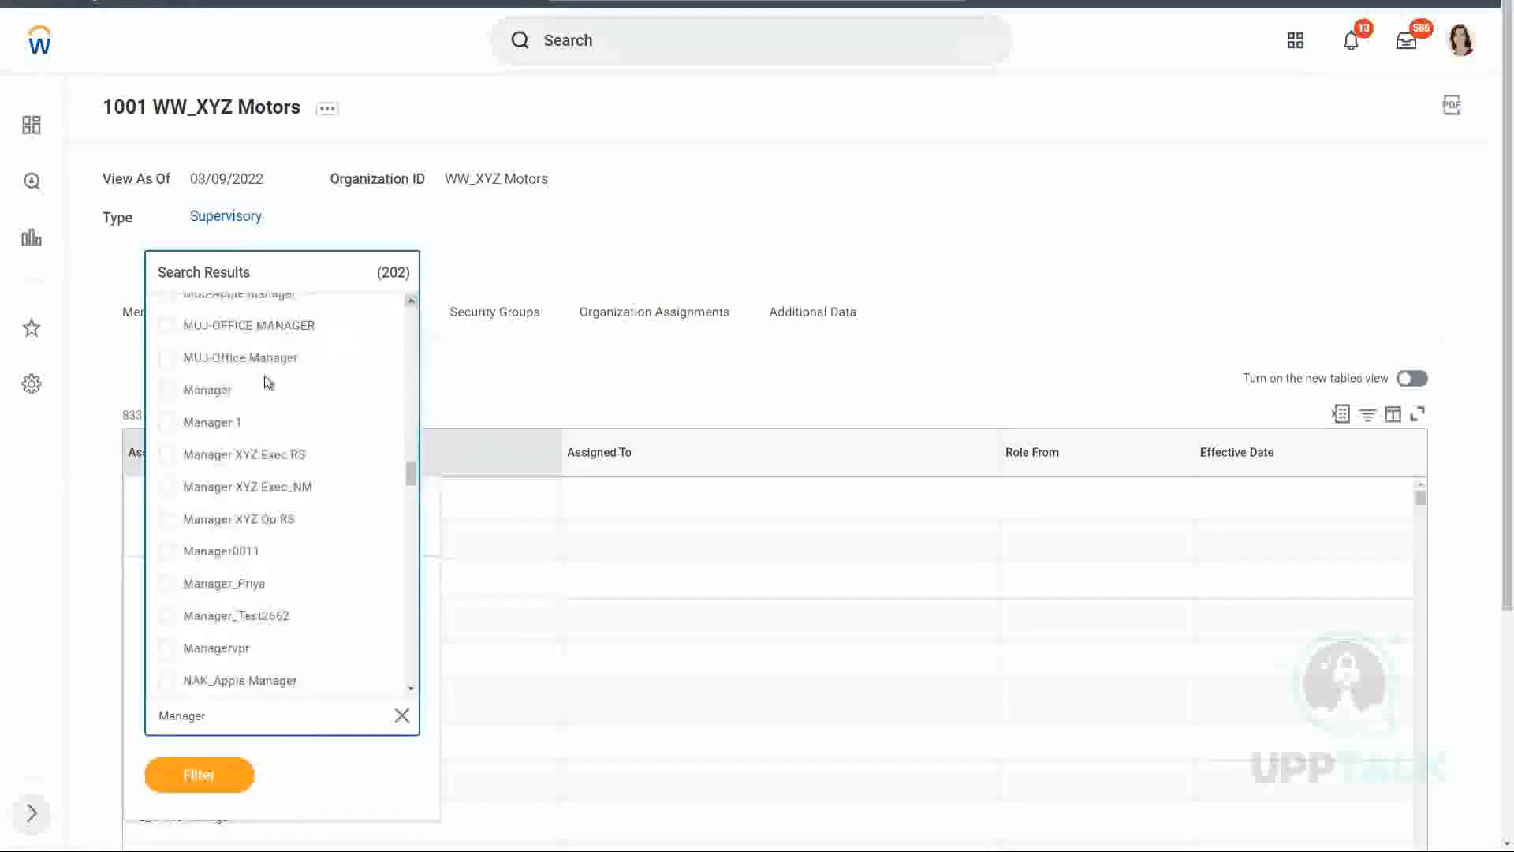
pyautogui.click(190, 395)
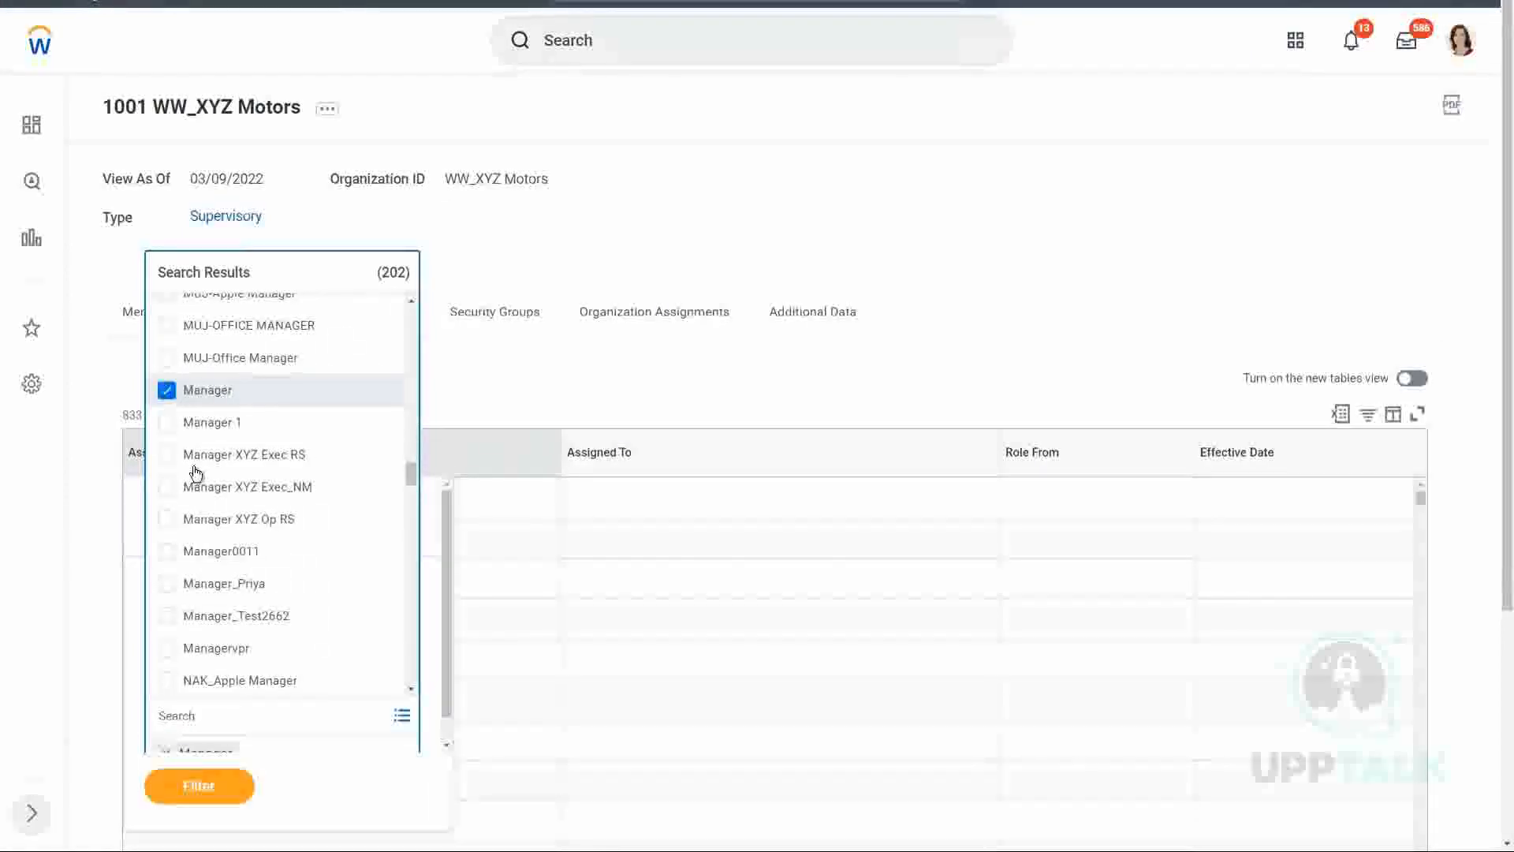
pyautogui.click(200, 788)
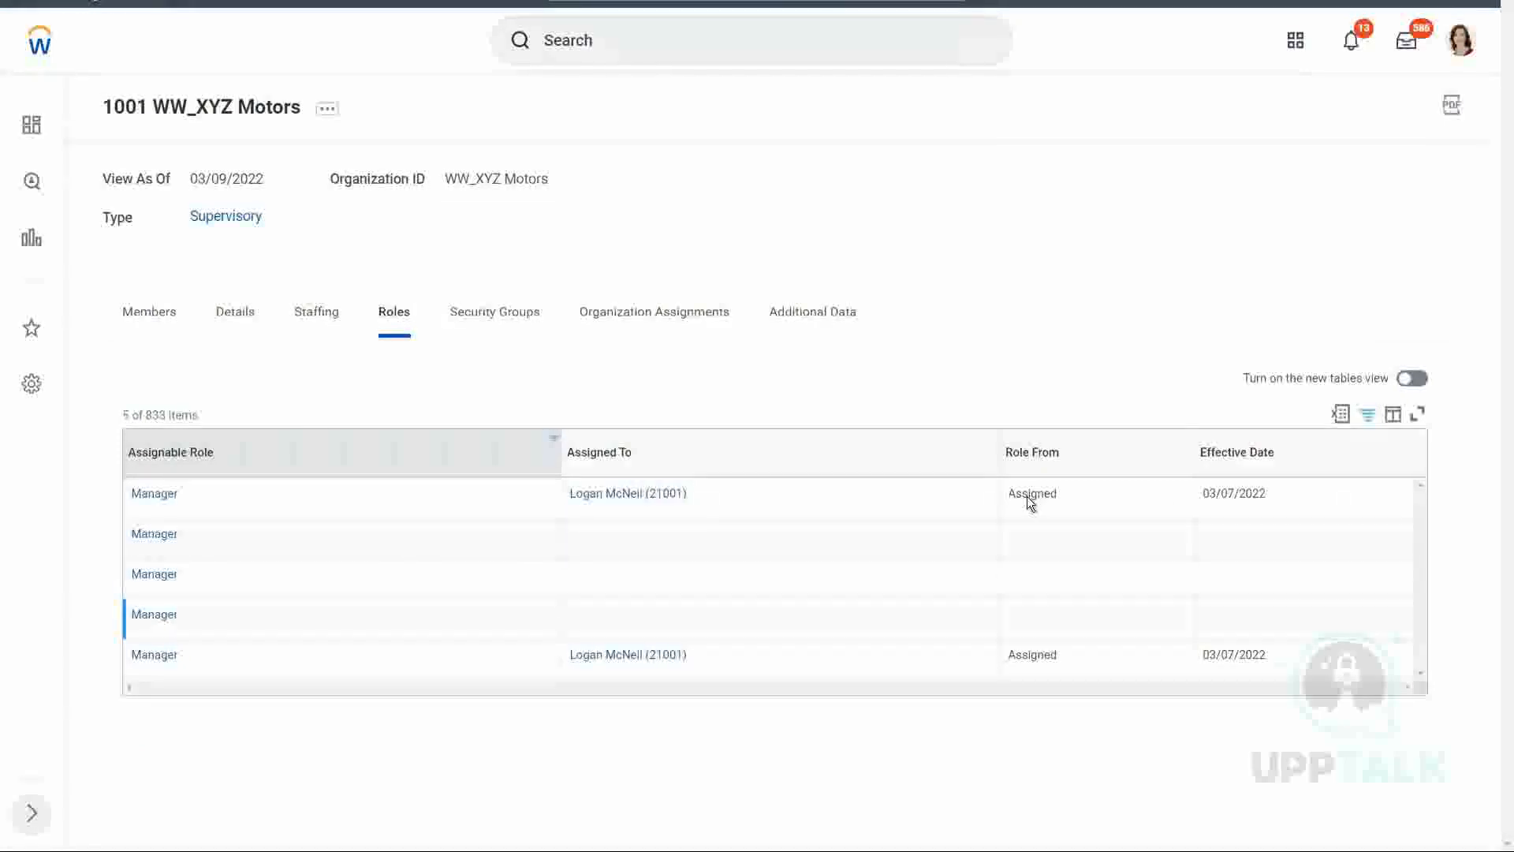
# Step: Check the security groups and the members list of the WW_XYZ Motors organization
pyautogui.click(606, 316)
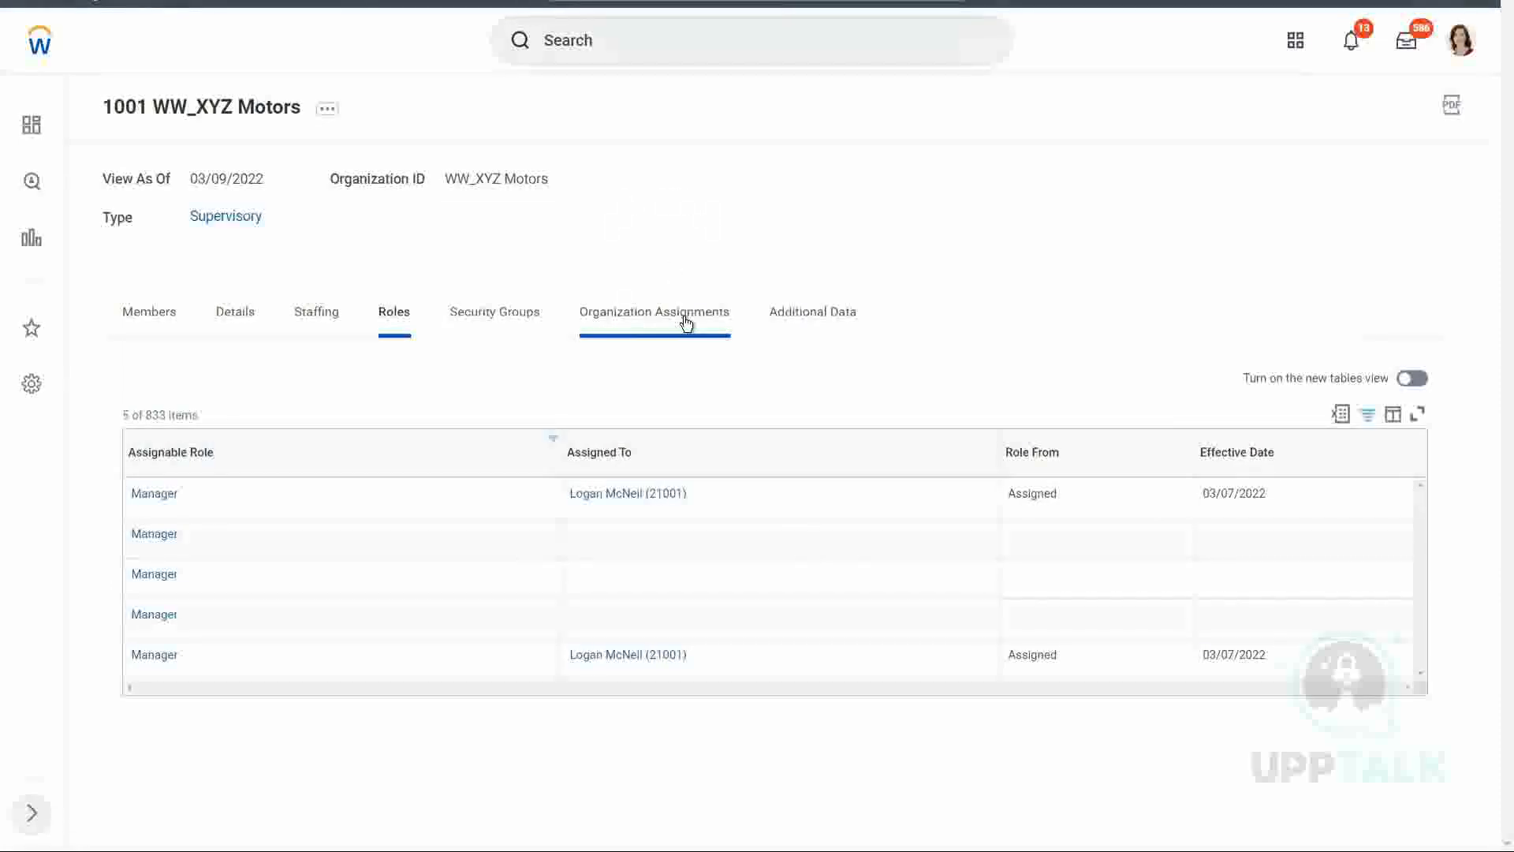
pyautogui.click(536, 325)
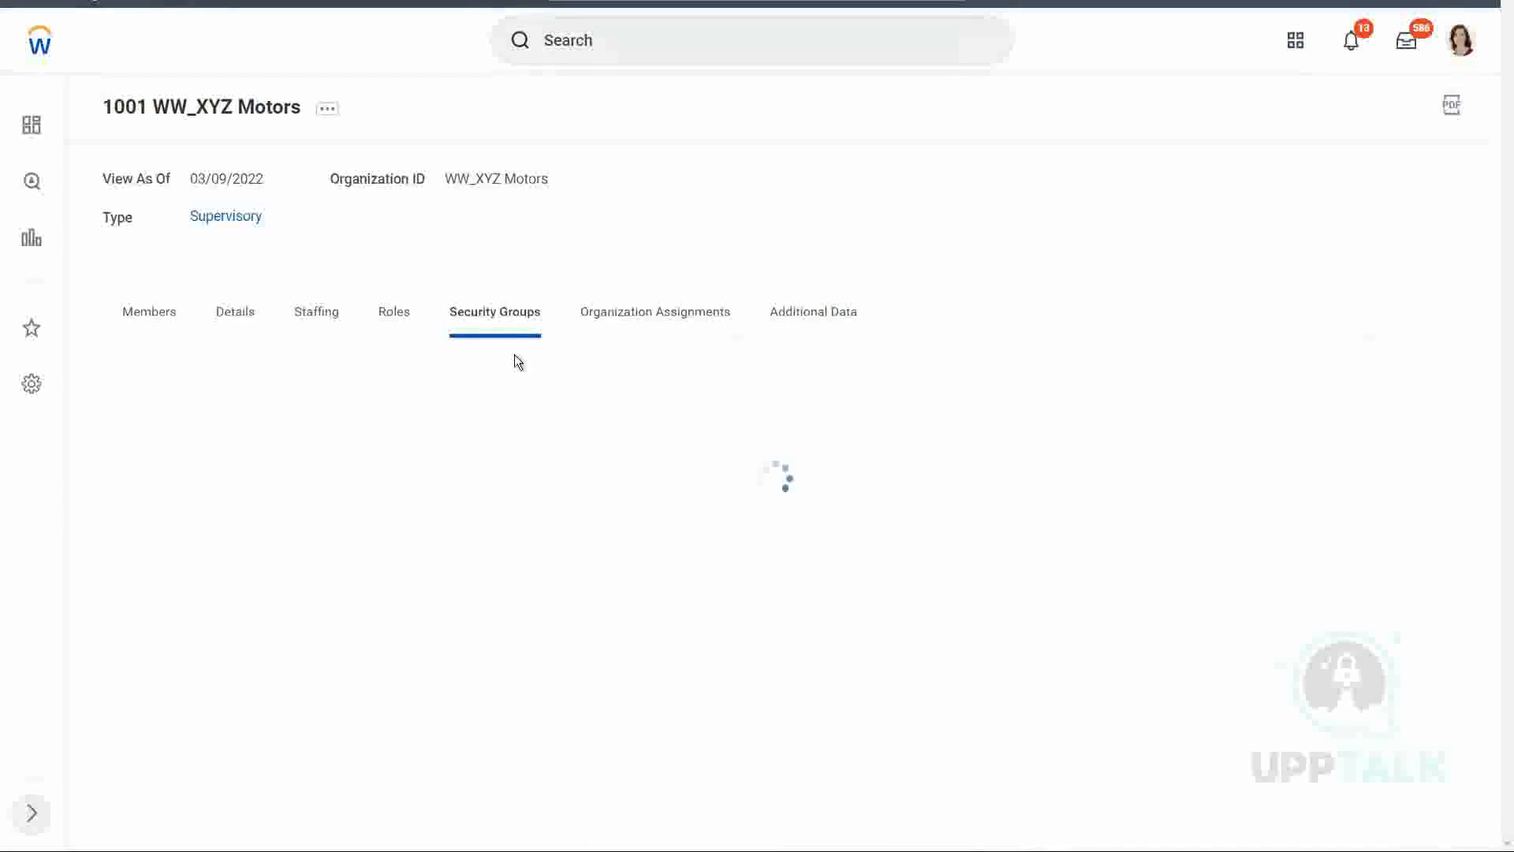
pyautogui.click(147, 319)
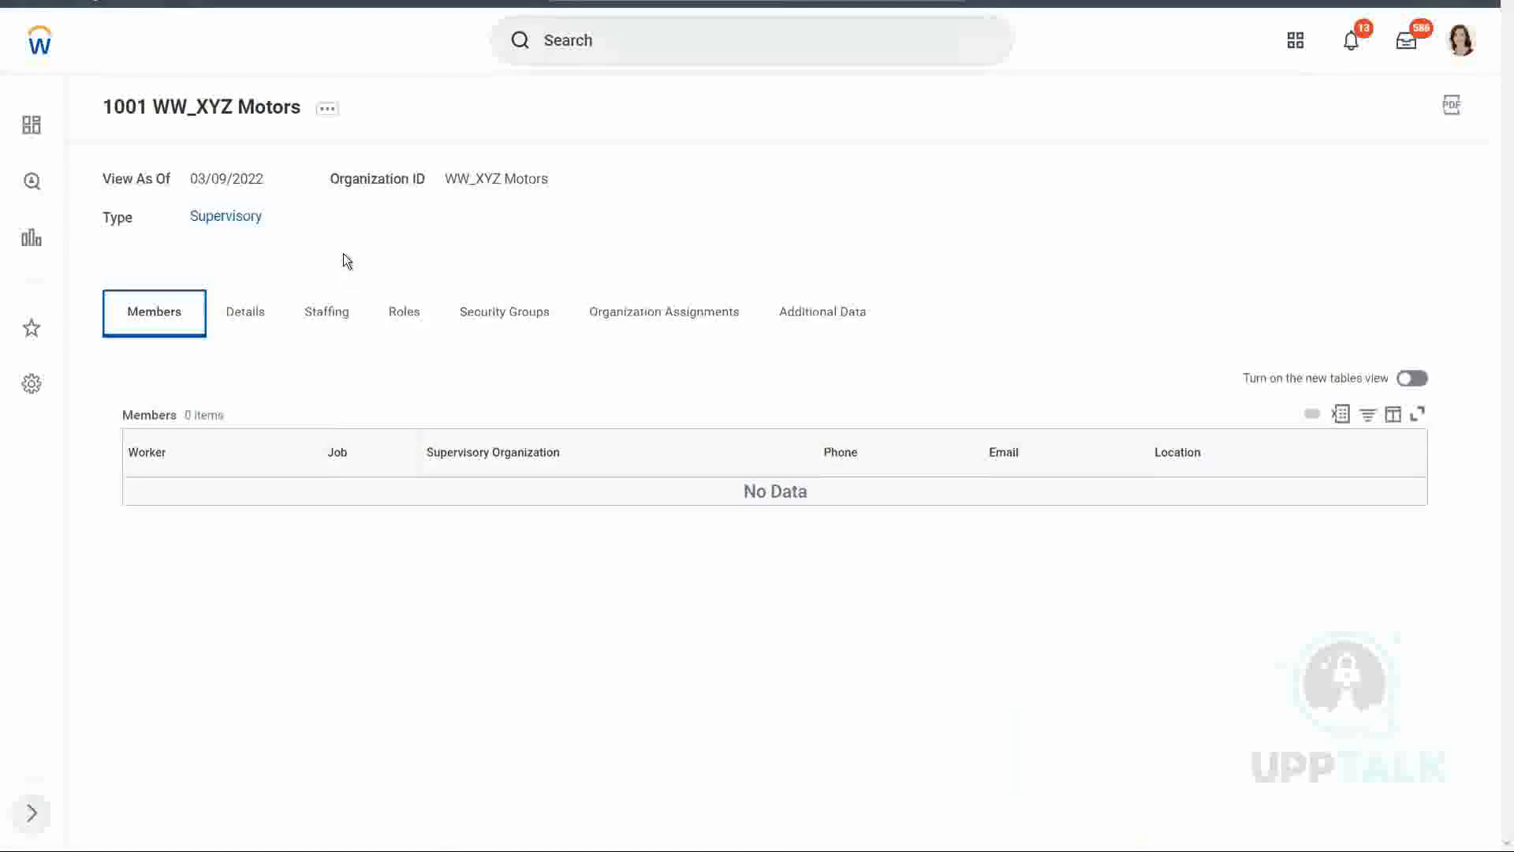
# Step: Return to the organization's roles and check the item count of the unfiltered roles table
pyautogui.click(405, 317)
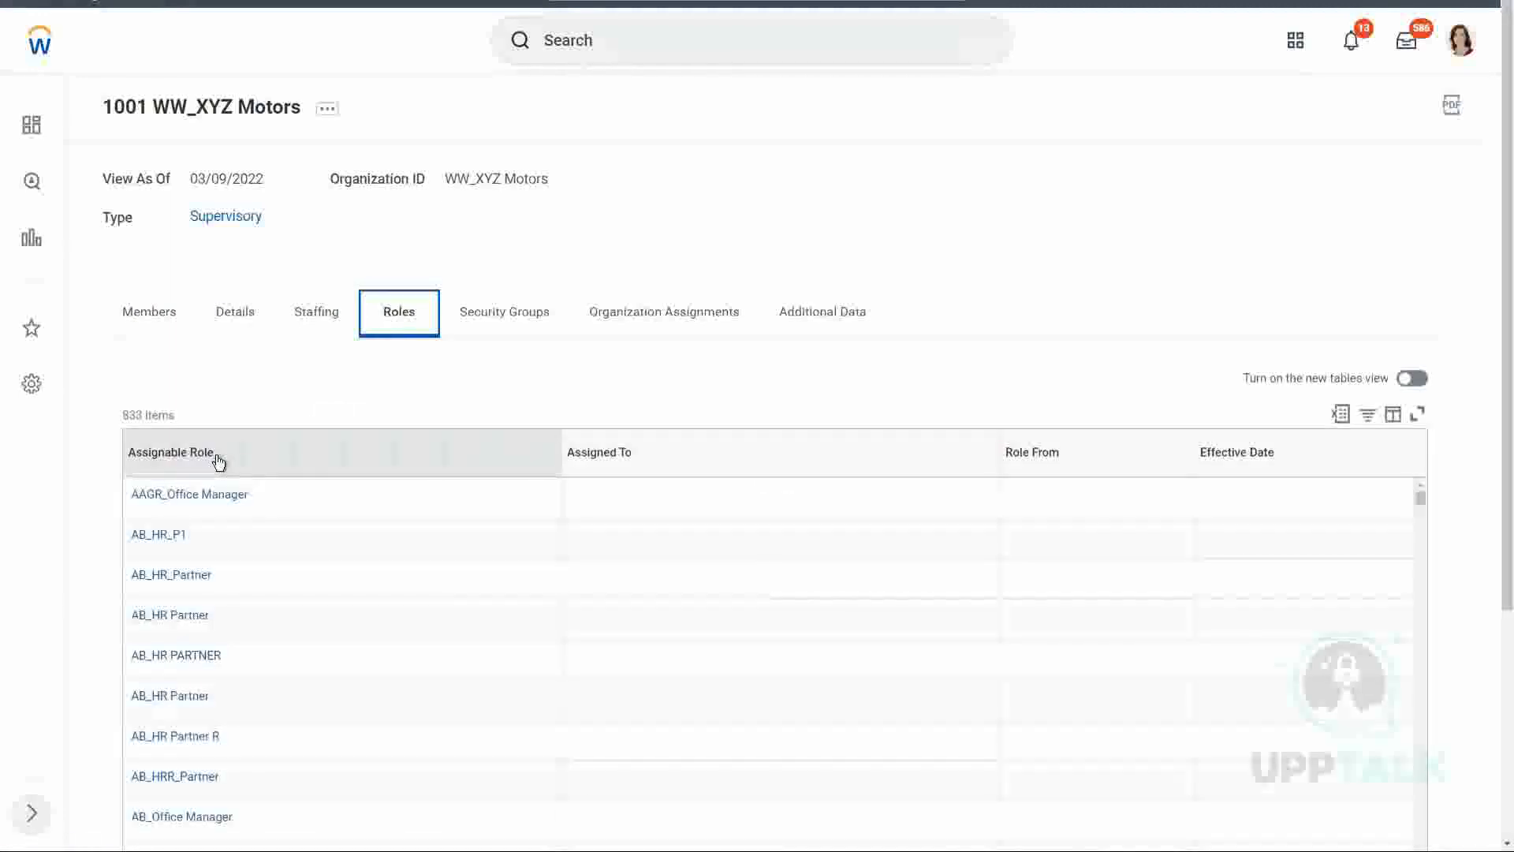
pyautogui.click(282, 463)
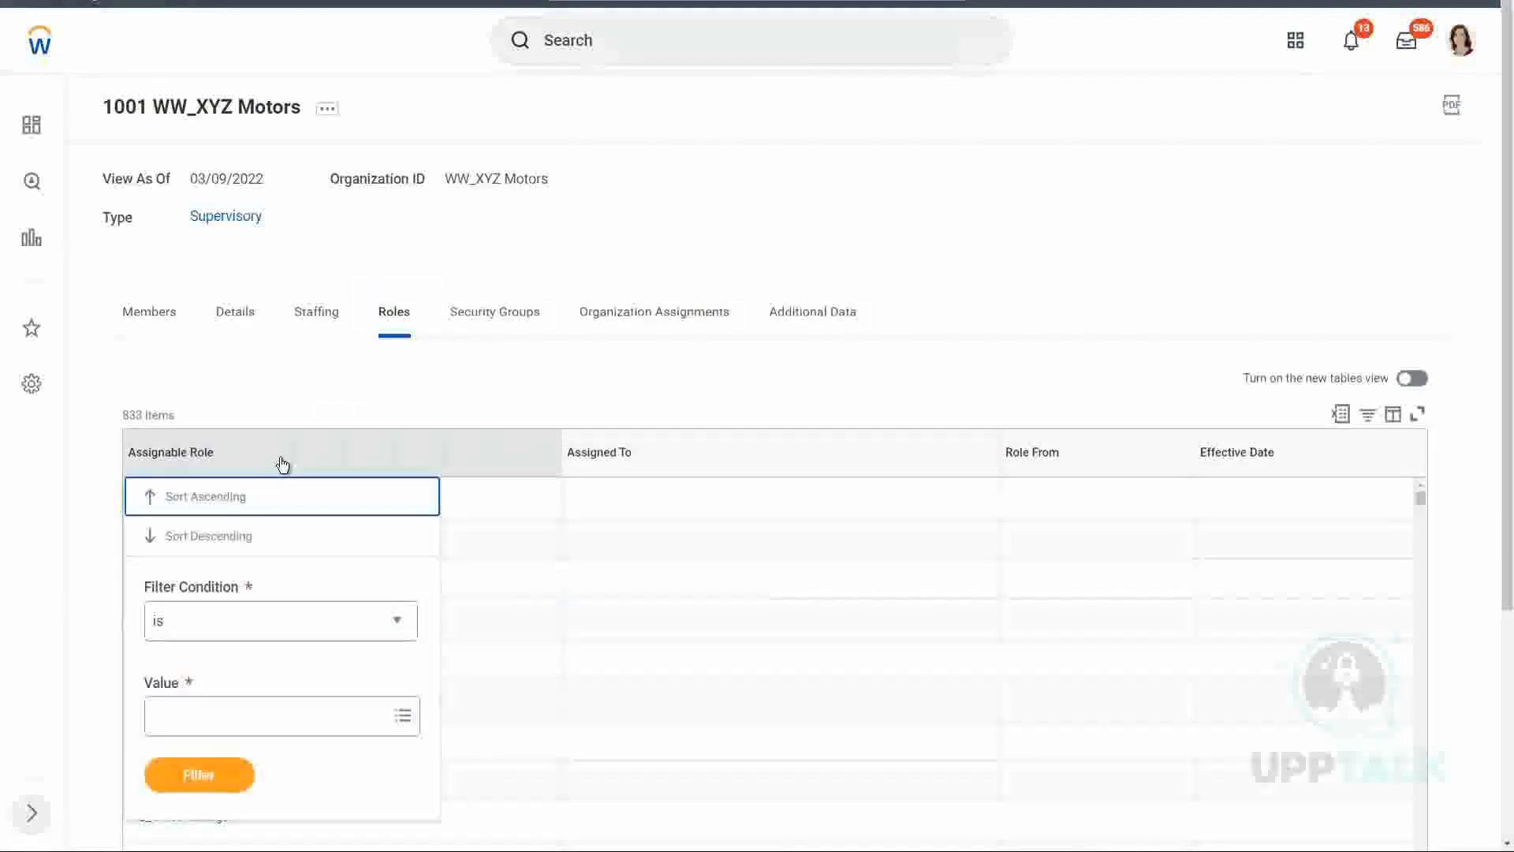
pyautogui.click(341, 378)
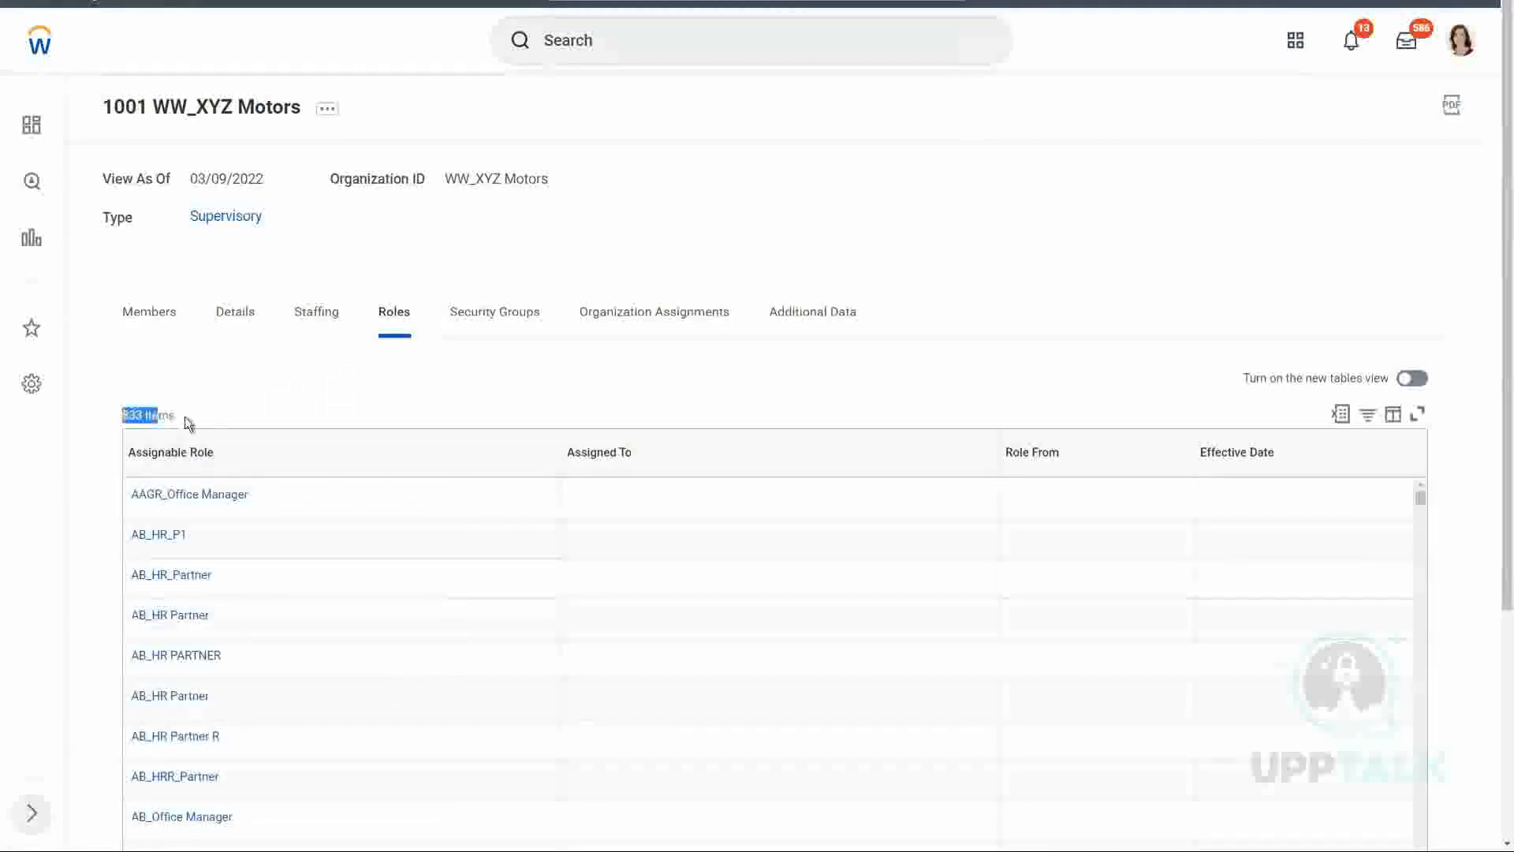
pyautogui.click(252, 408)
# Step: Search the Assignable Role filter values for "Manager" and dismiss the filter without applying it
pyautogui.click(243, 456)
pyautogui.click(231, 724)
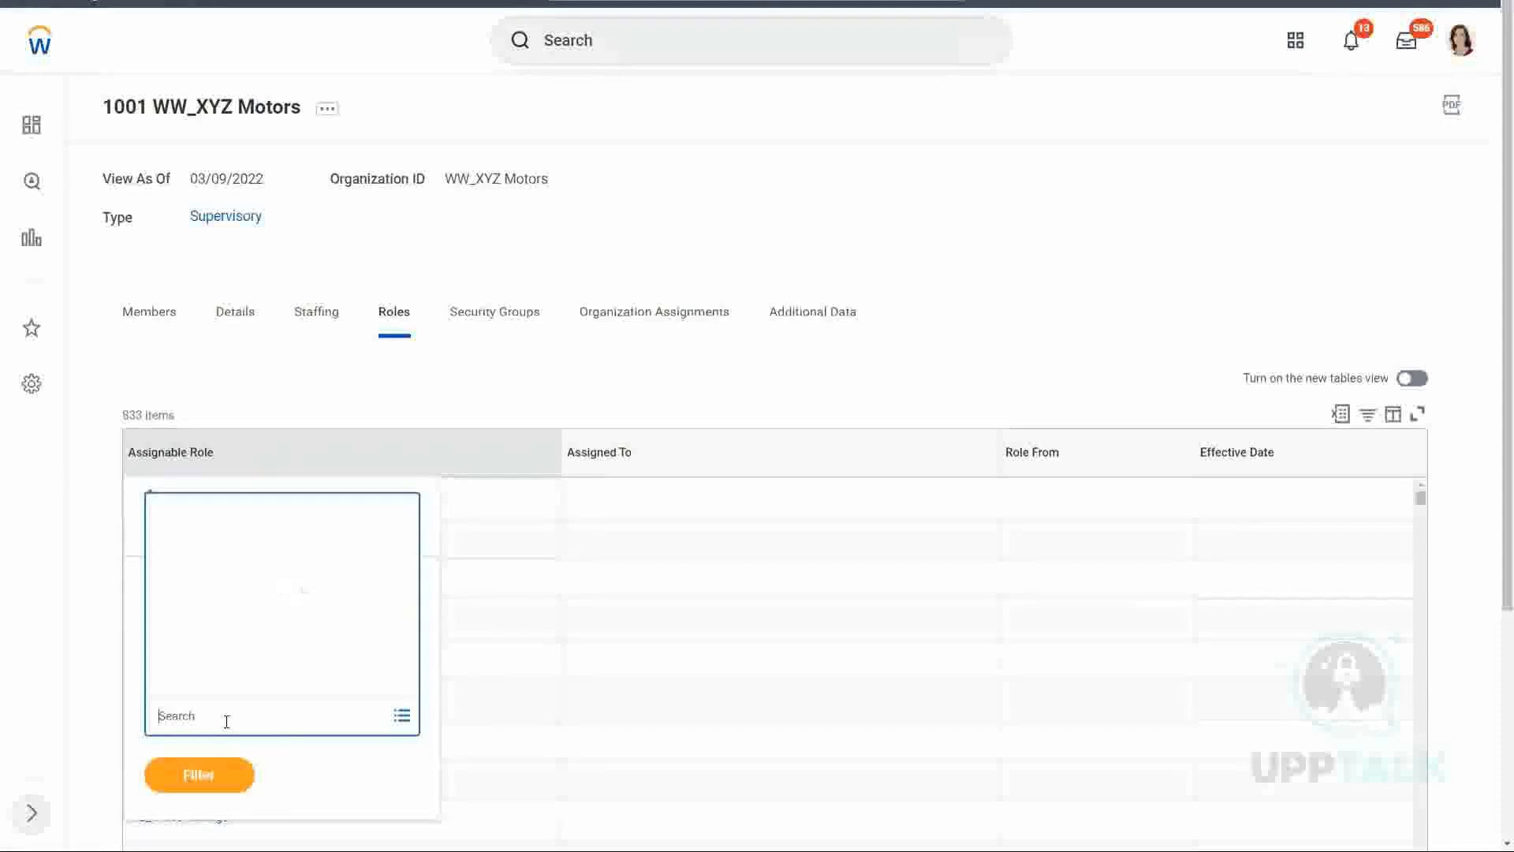
pyautogui.write('Manager')
pyautogui.press('Return')
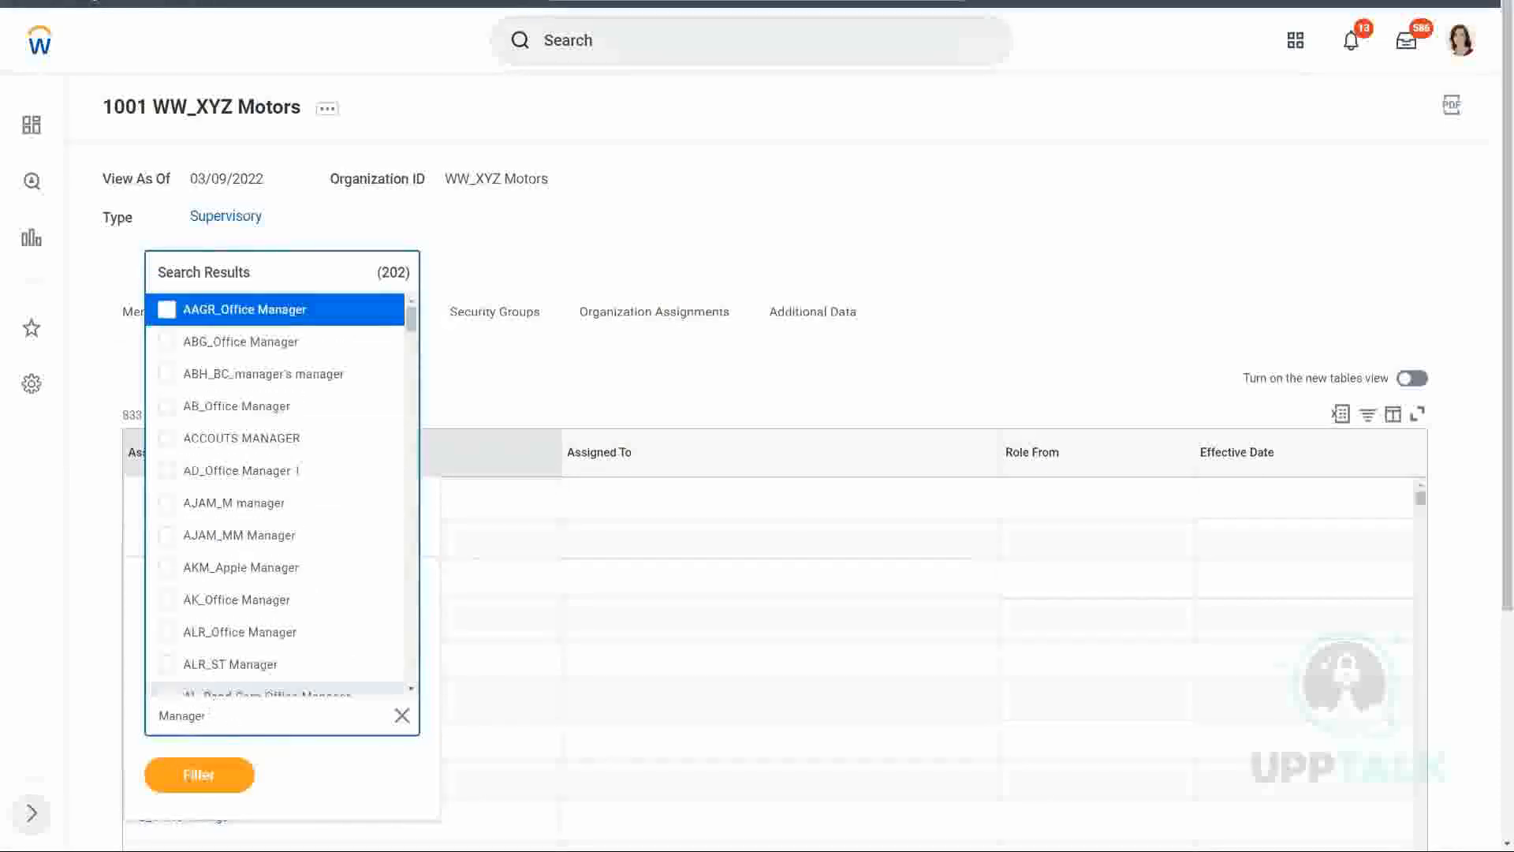
pyautogui.click(543, 377)
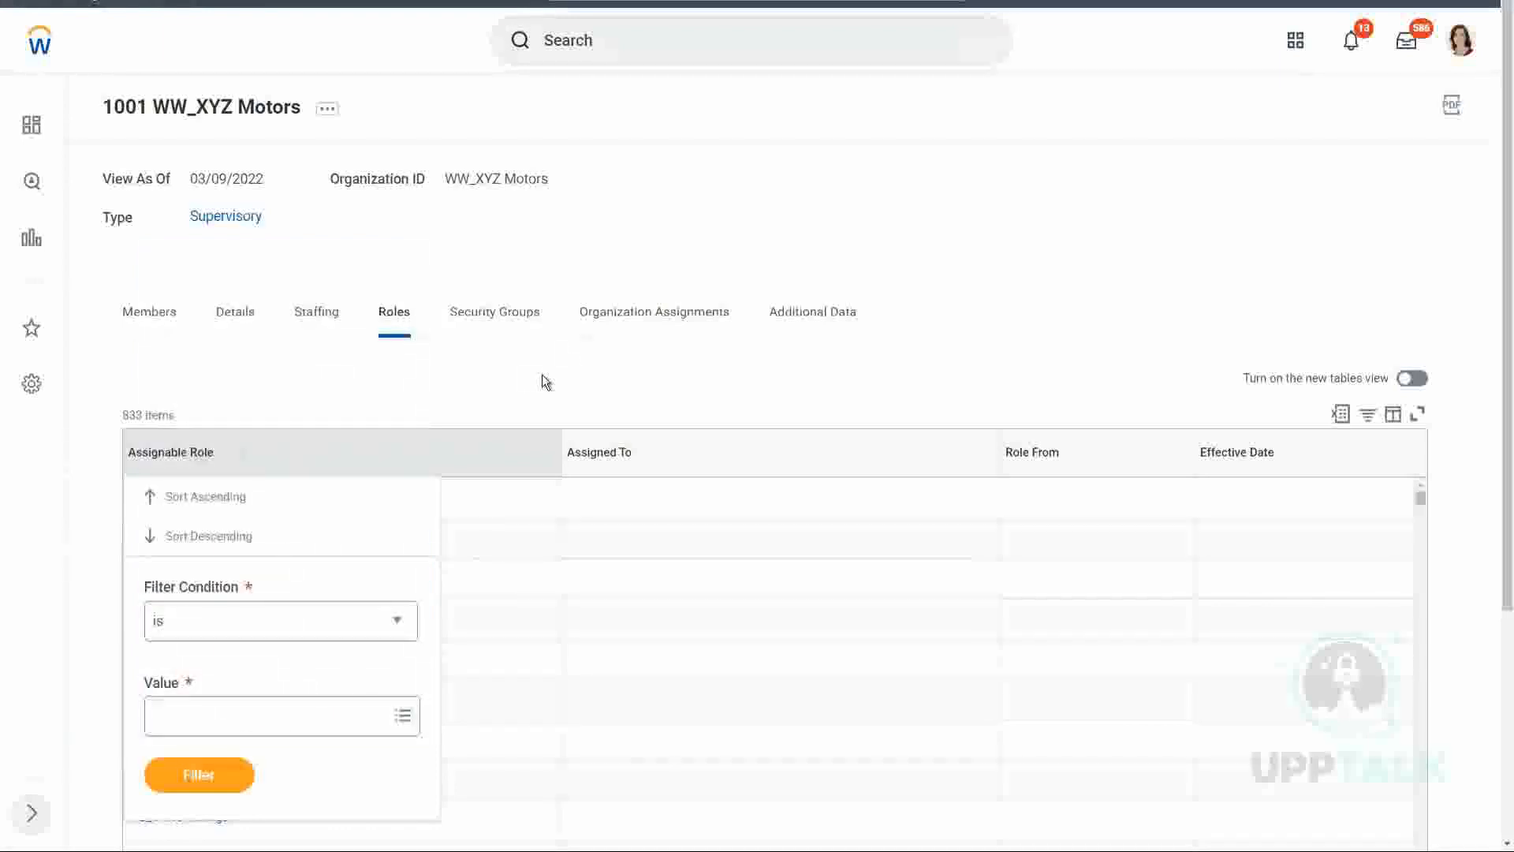
pyautogui.click(491, 386)
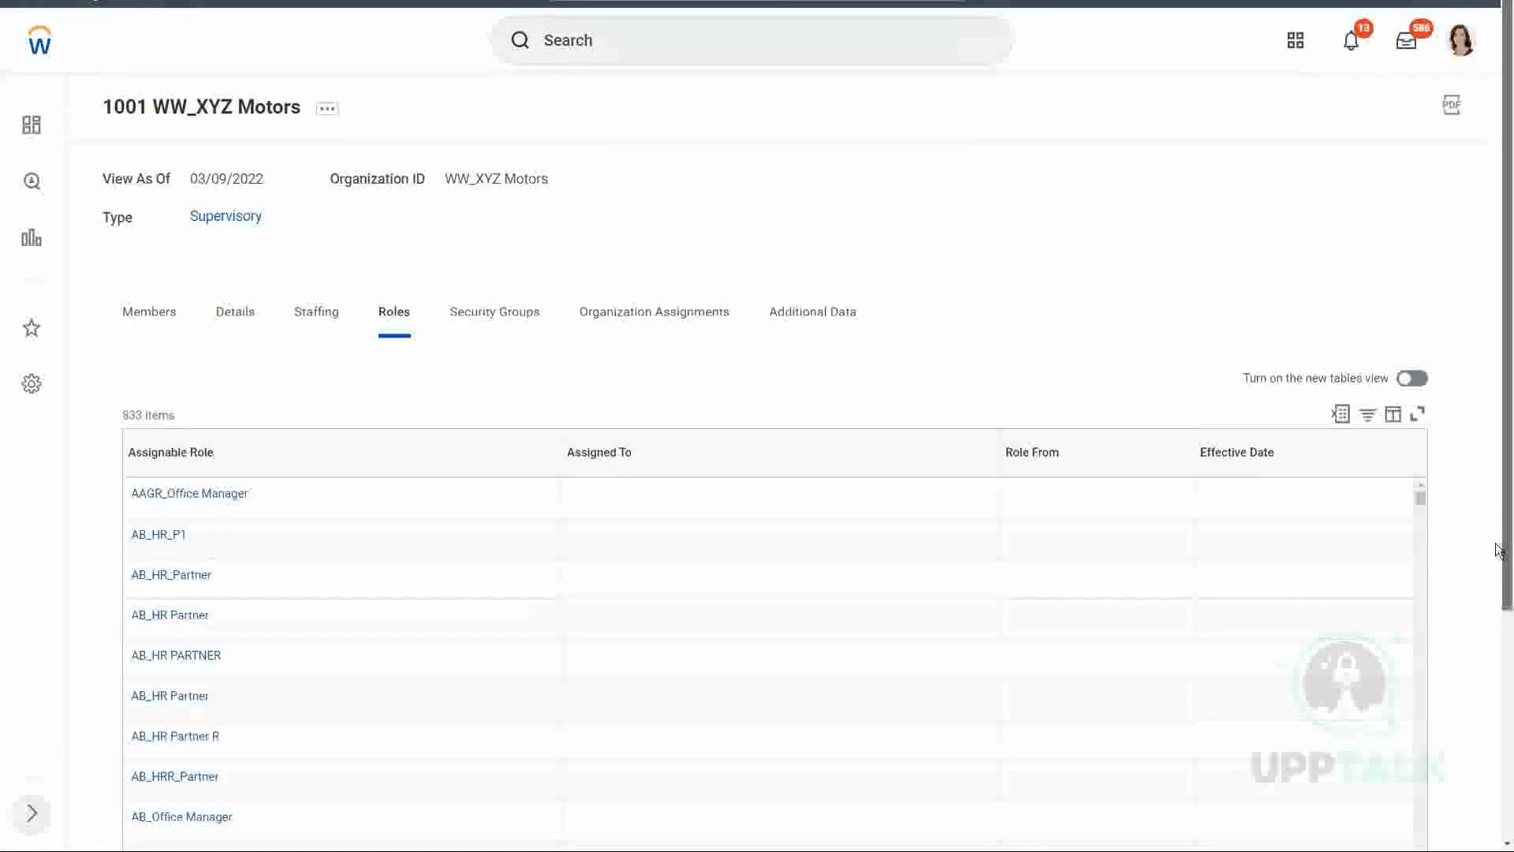
# Step: Examine the total number of roles and browse the roles table for assignments
pyautogui.scroll(-2, 1496, 550)
pyautogui.moveTo(123, 300); pyautogui.dragTo(210, 296)
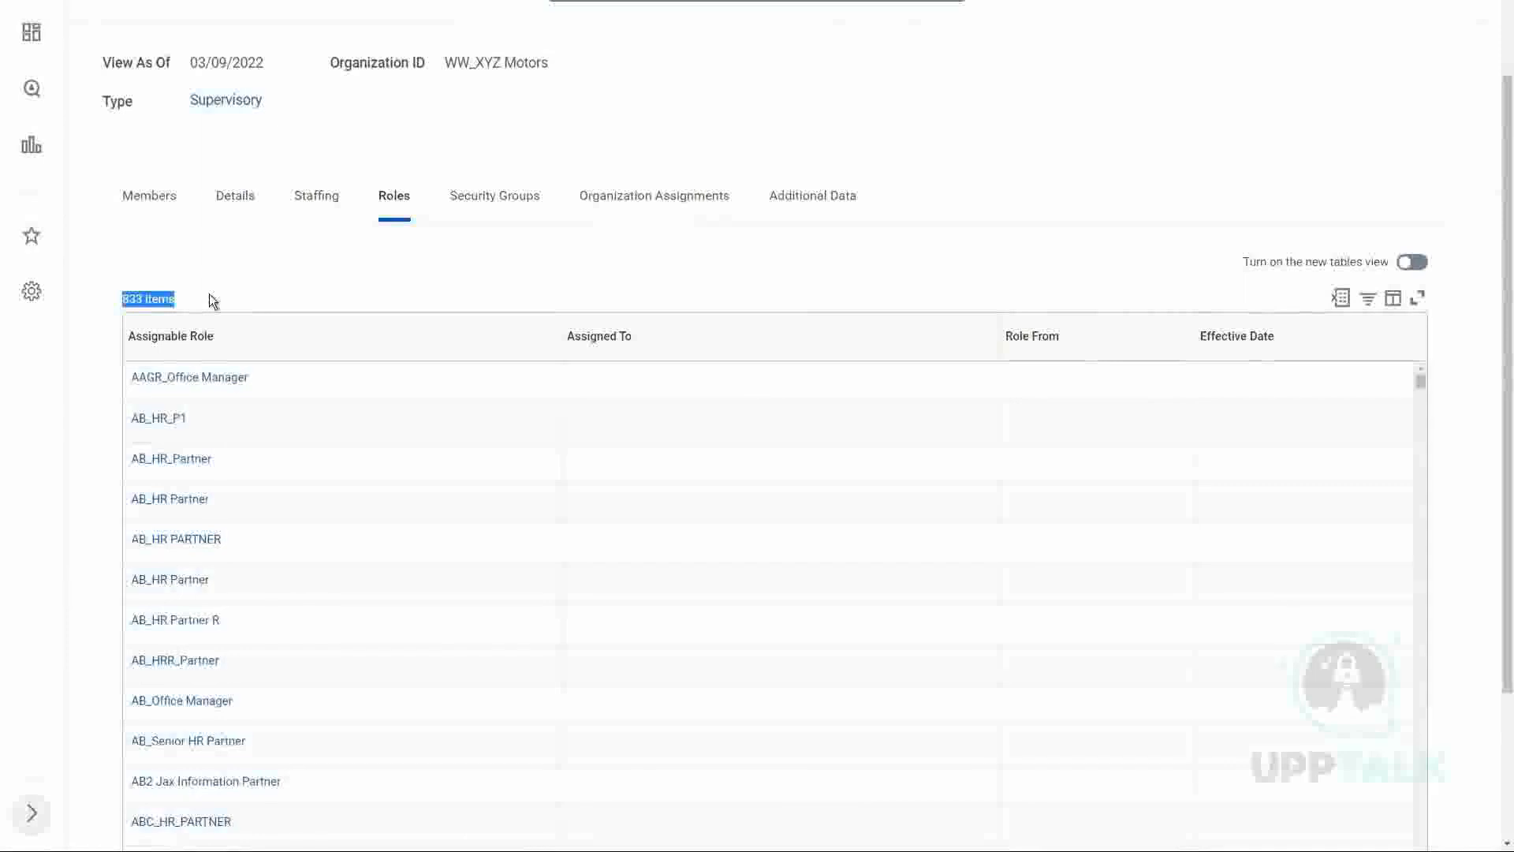
pyautogui.click(125, 300)
pyautogui.moveTo(124, 299); pyautogui.dragTo(183, 300)
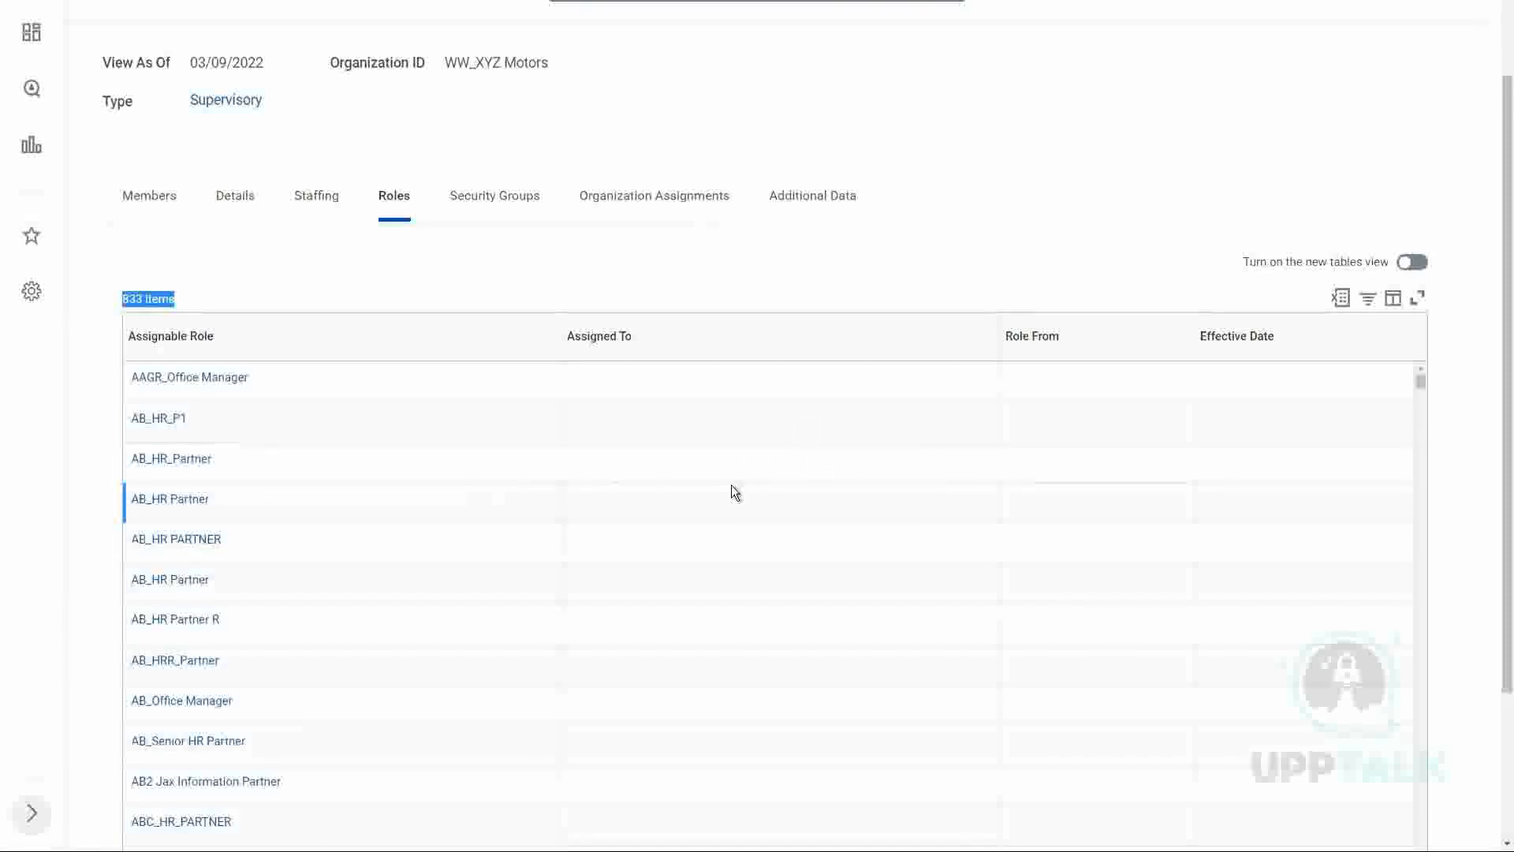
pyautogui.scroll(-2, 731, 485)
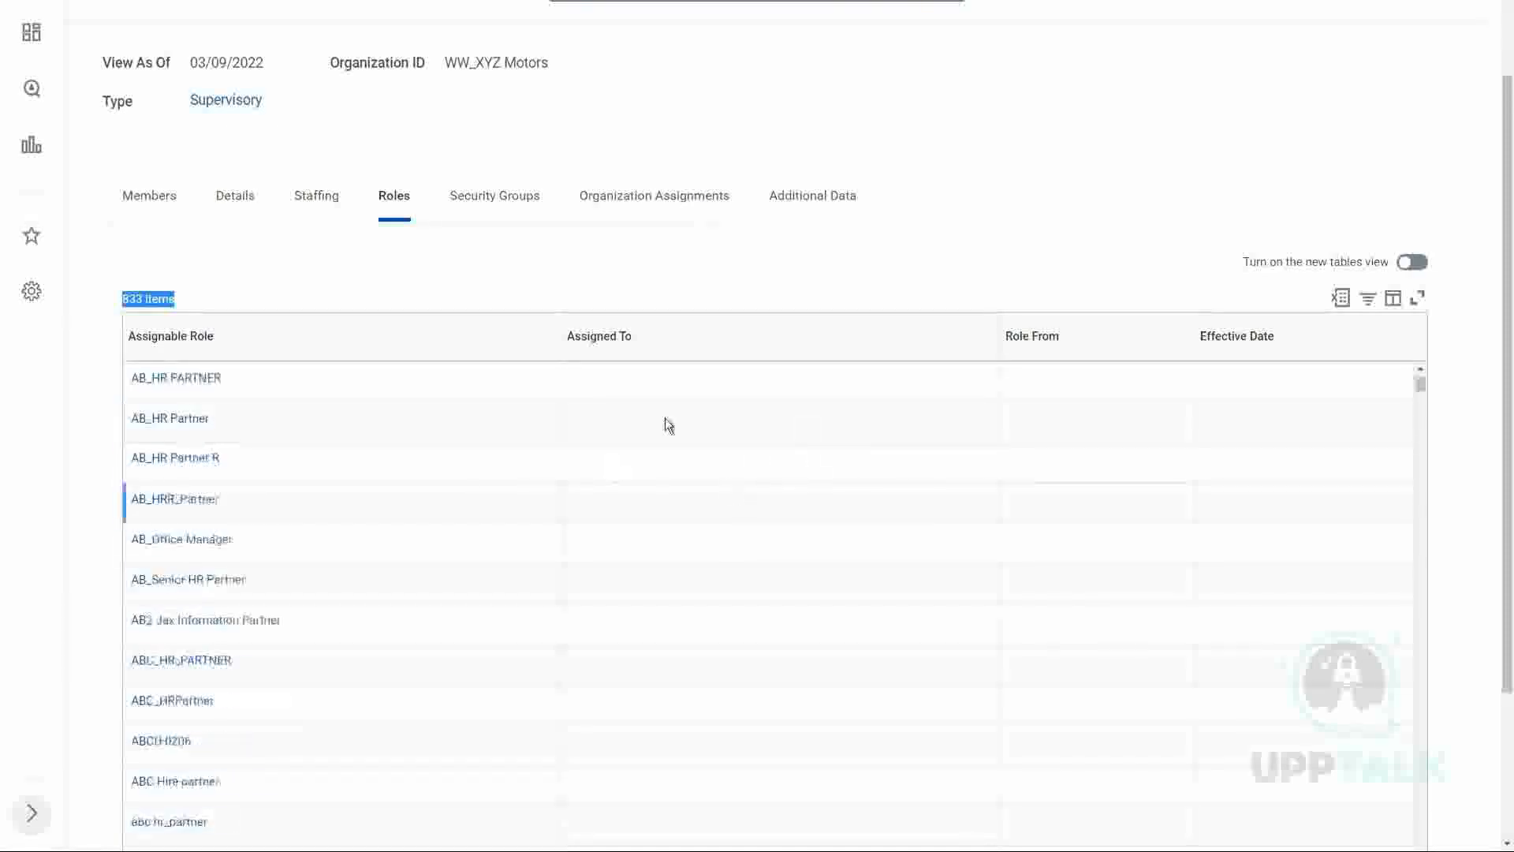
# Step: Sort the roles table by Assigned To in descending order and review who holds the Manager role
pyautogui.click(662, 340)
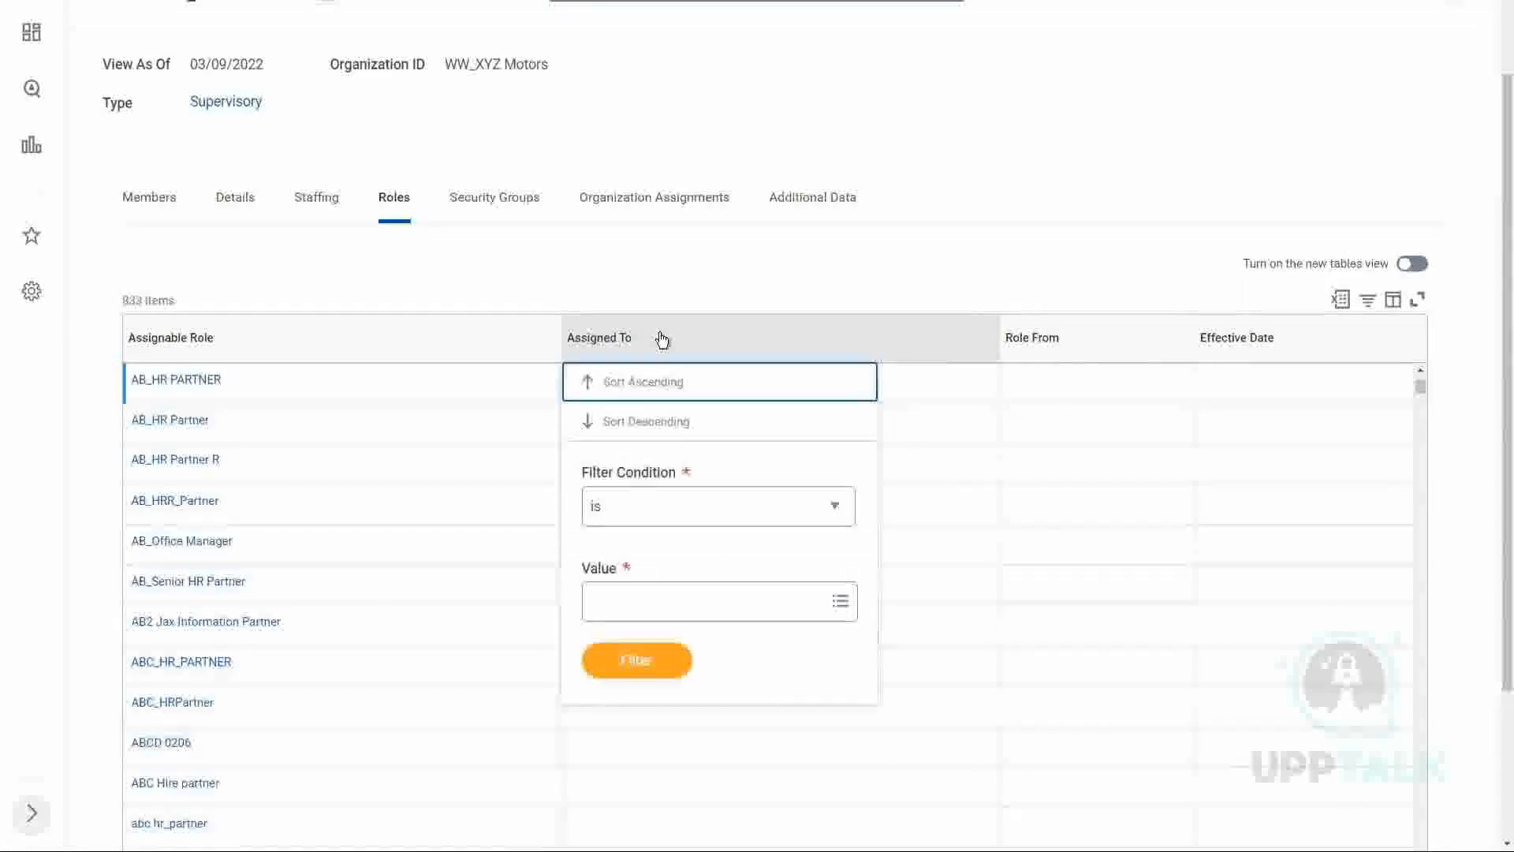
pyautogui.click(670, 434)
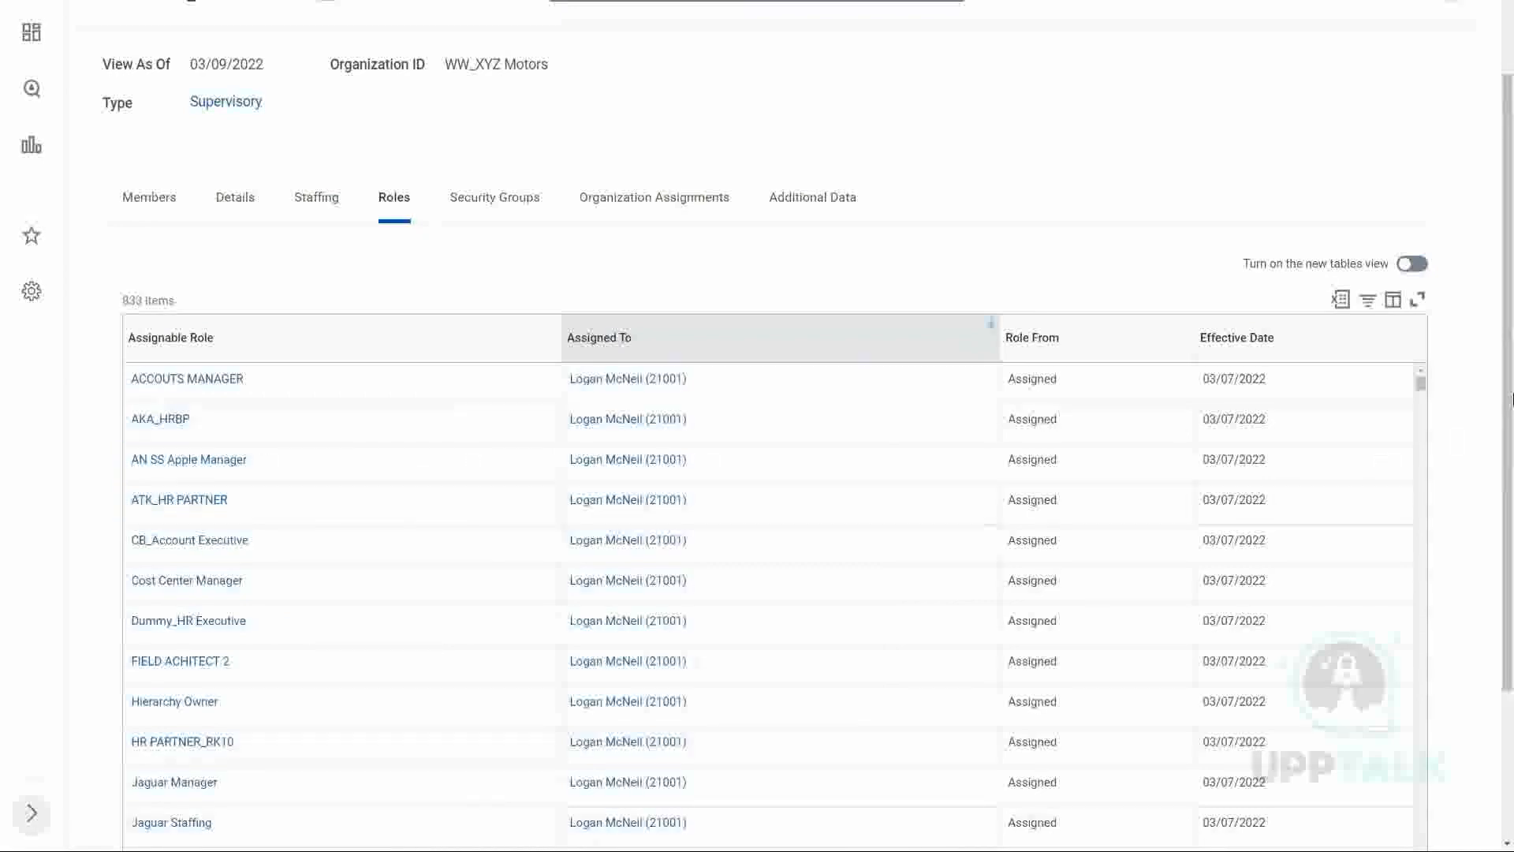
pyautogui.scroll(-3, 1507, 388)
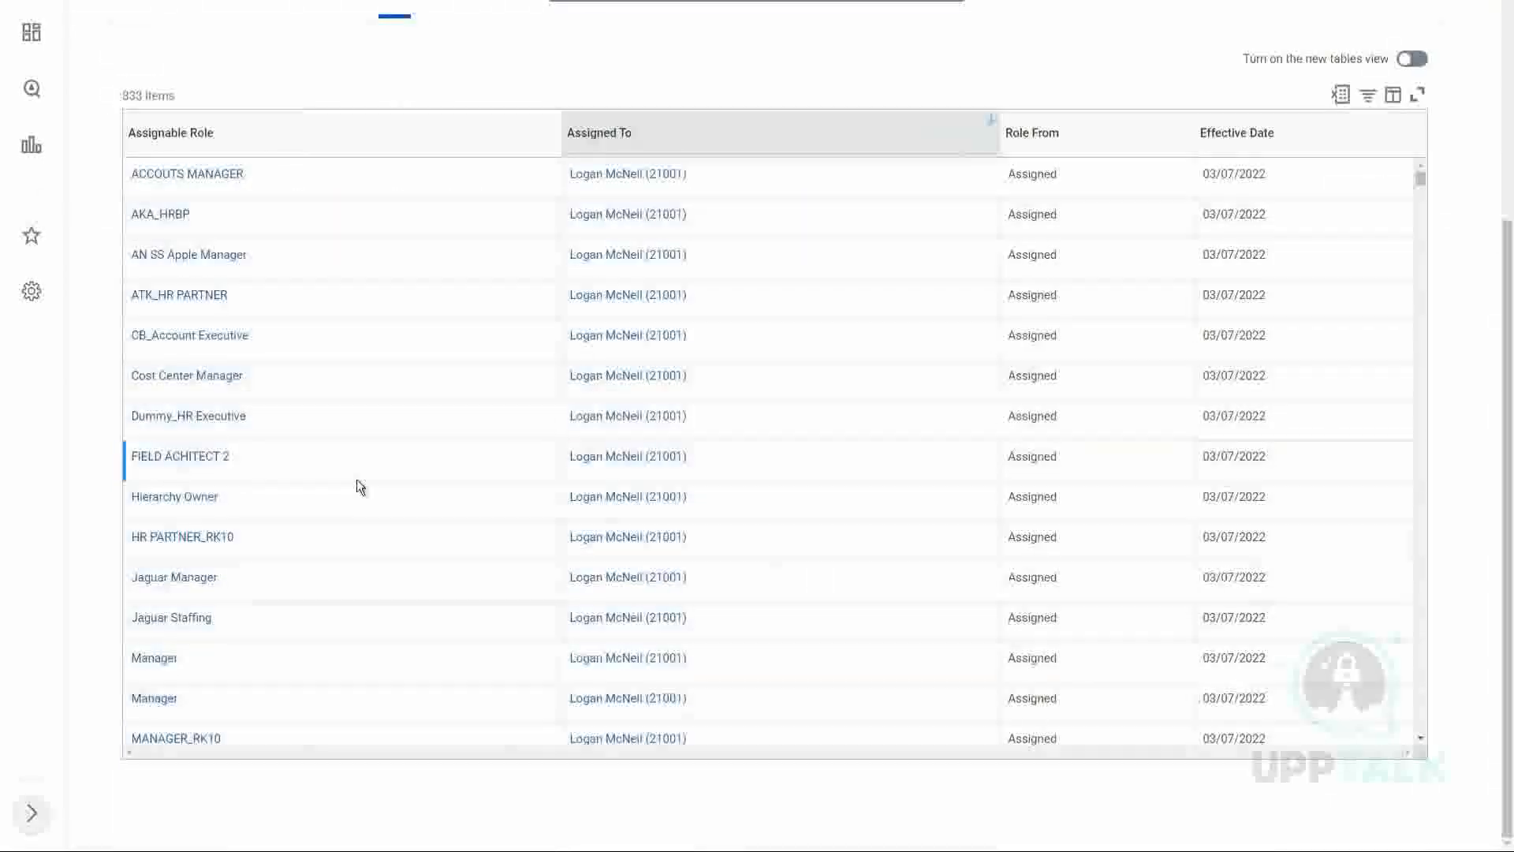
pyautogui.scroll(-2, 358, 487)
pyautogui.moveTo(153, 508)
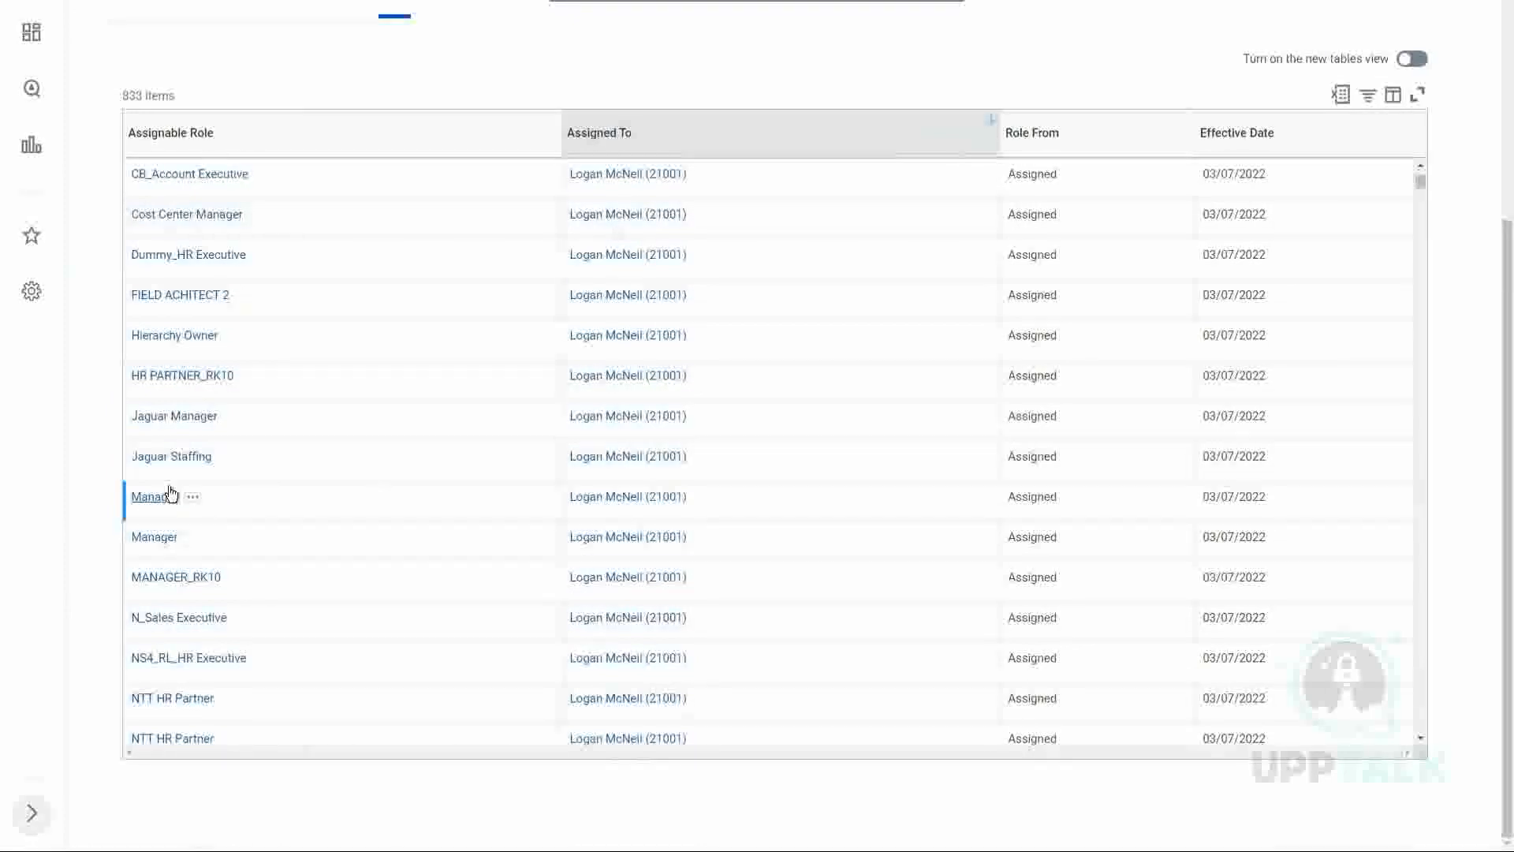
pyautogui.moveTo(665, 505)
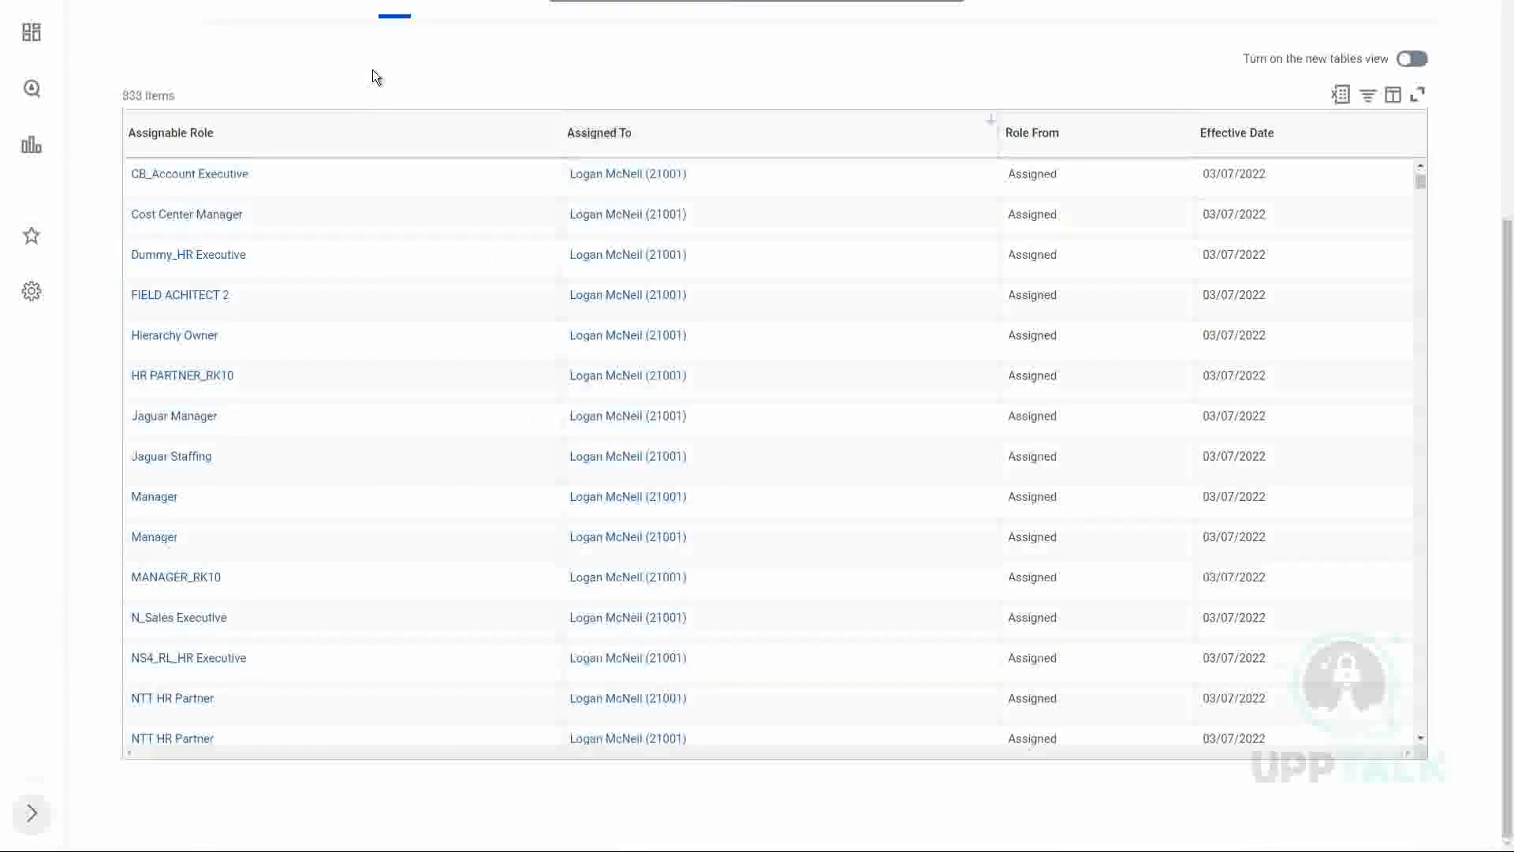
# Step: Go back to the organization's members and bring up the Reorganization actions available for 1001 WW_XYZ Motors
pyautogui.scroll(4, 375, 69)
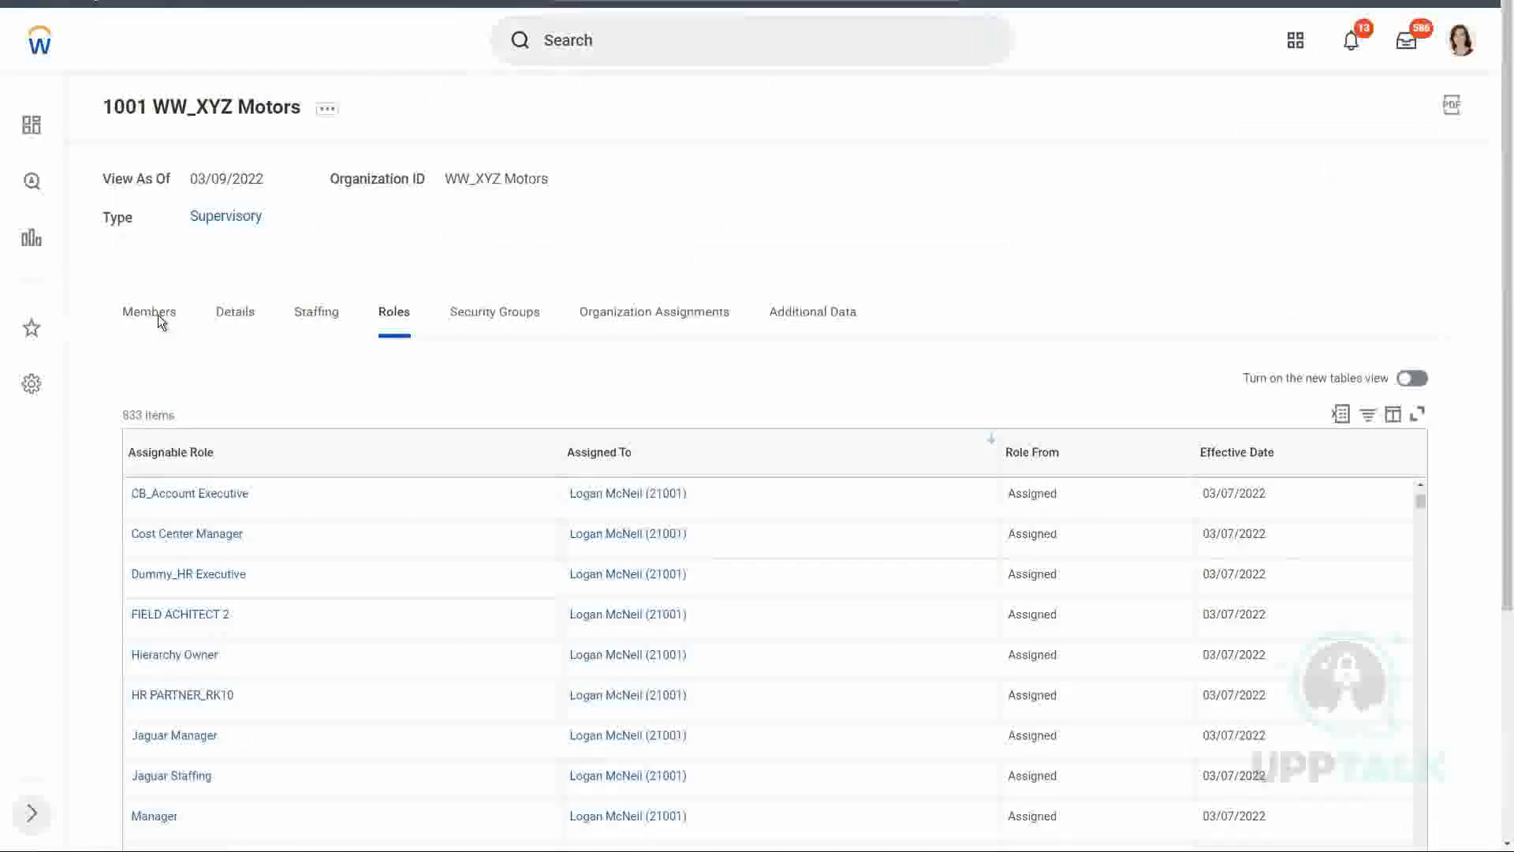
pyautogui.click(149, 315)
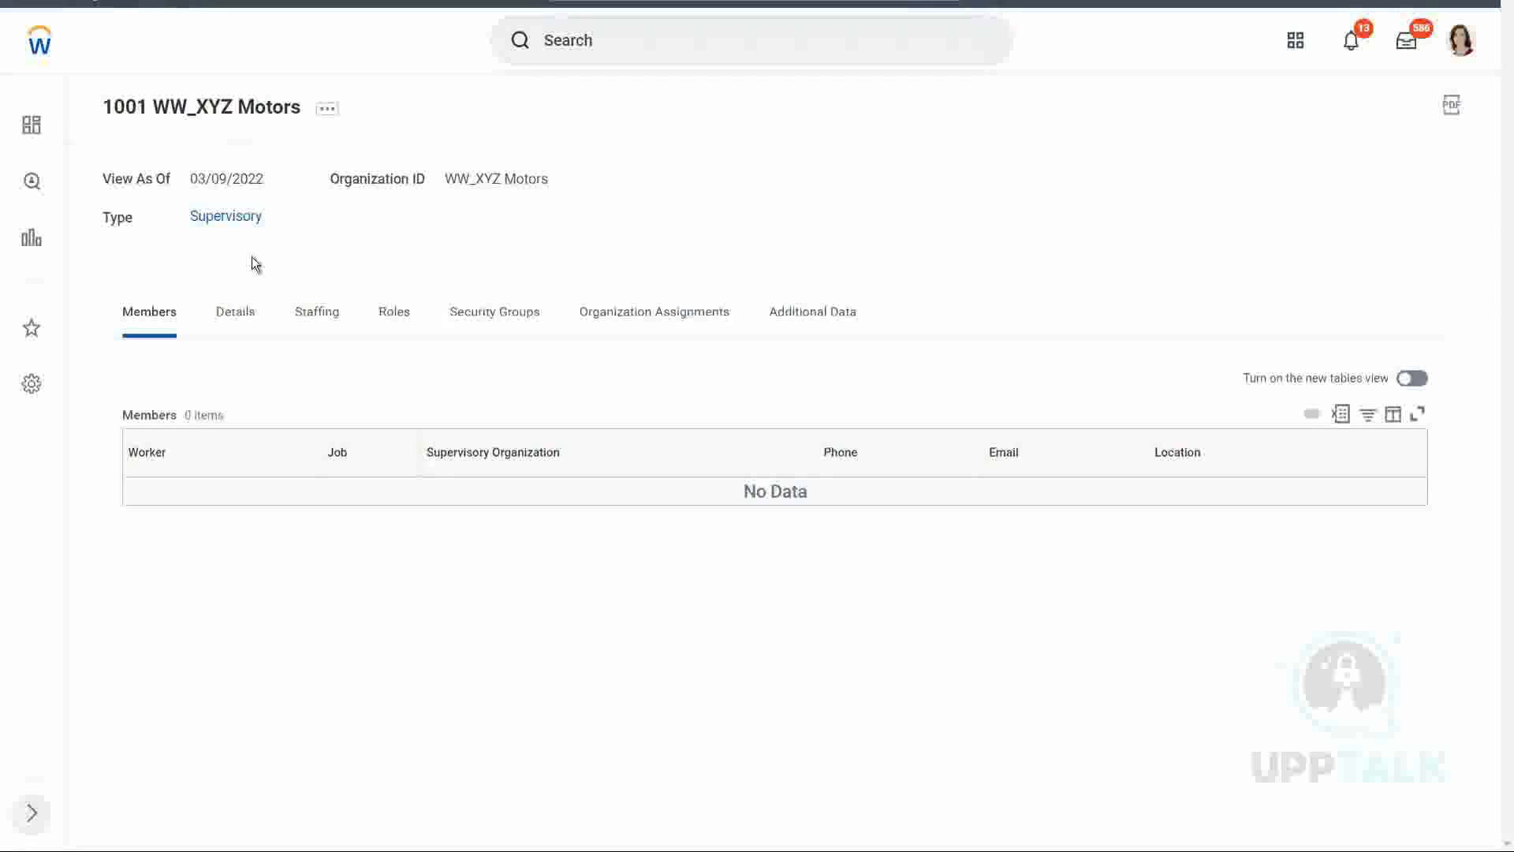
pyautogui.click(332, 114)
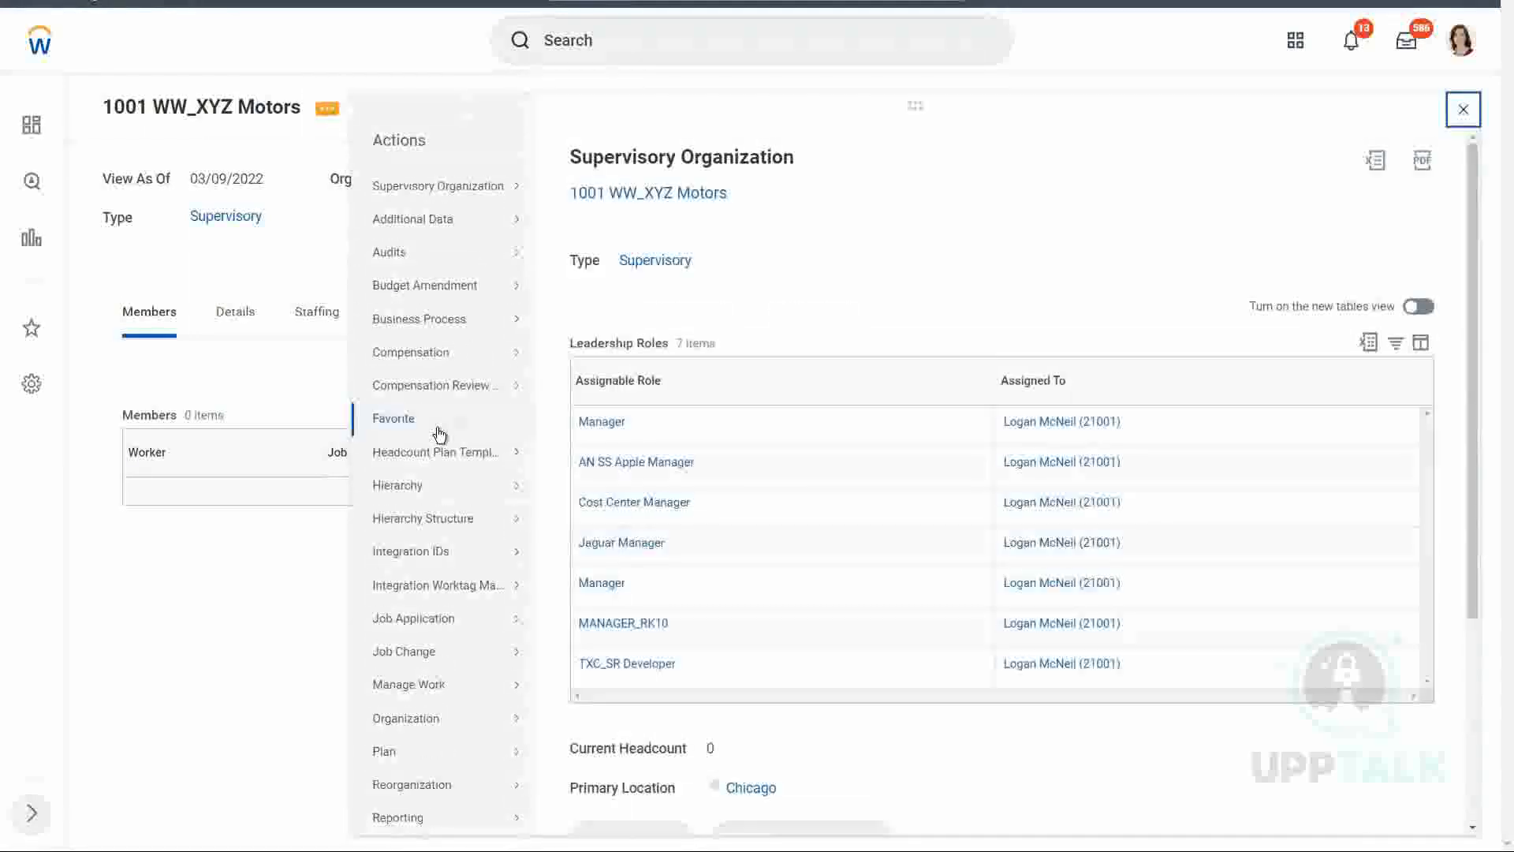
pyautogui.scroll(-1, 435, 461)
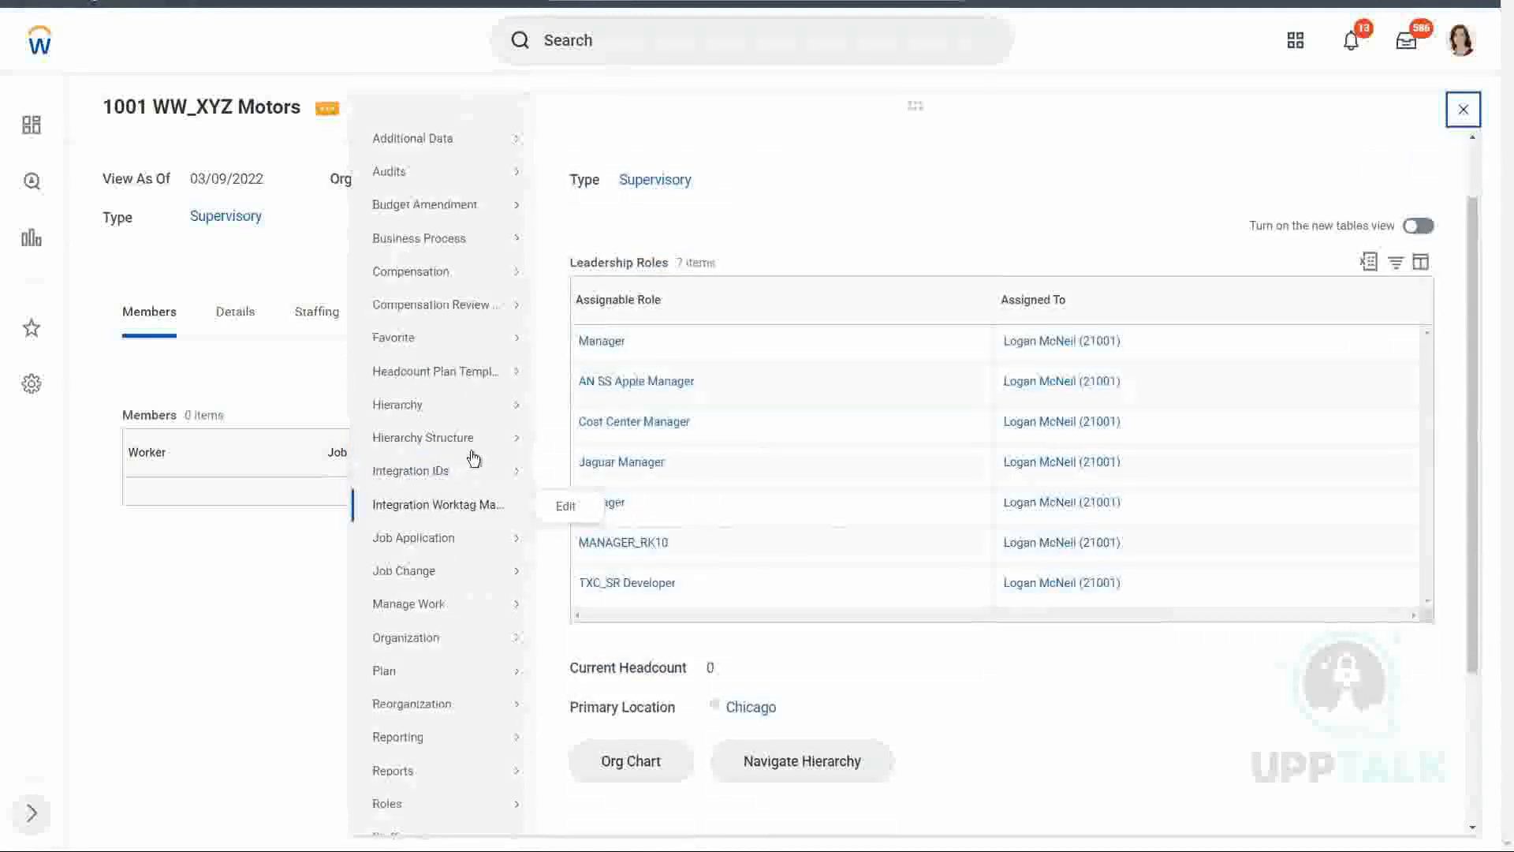
pyautogui.moveTo(423, 710)
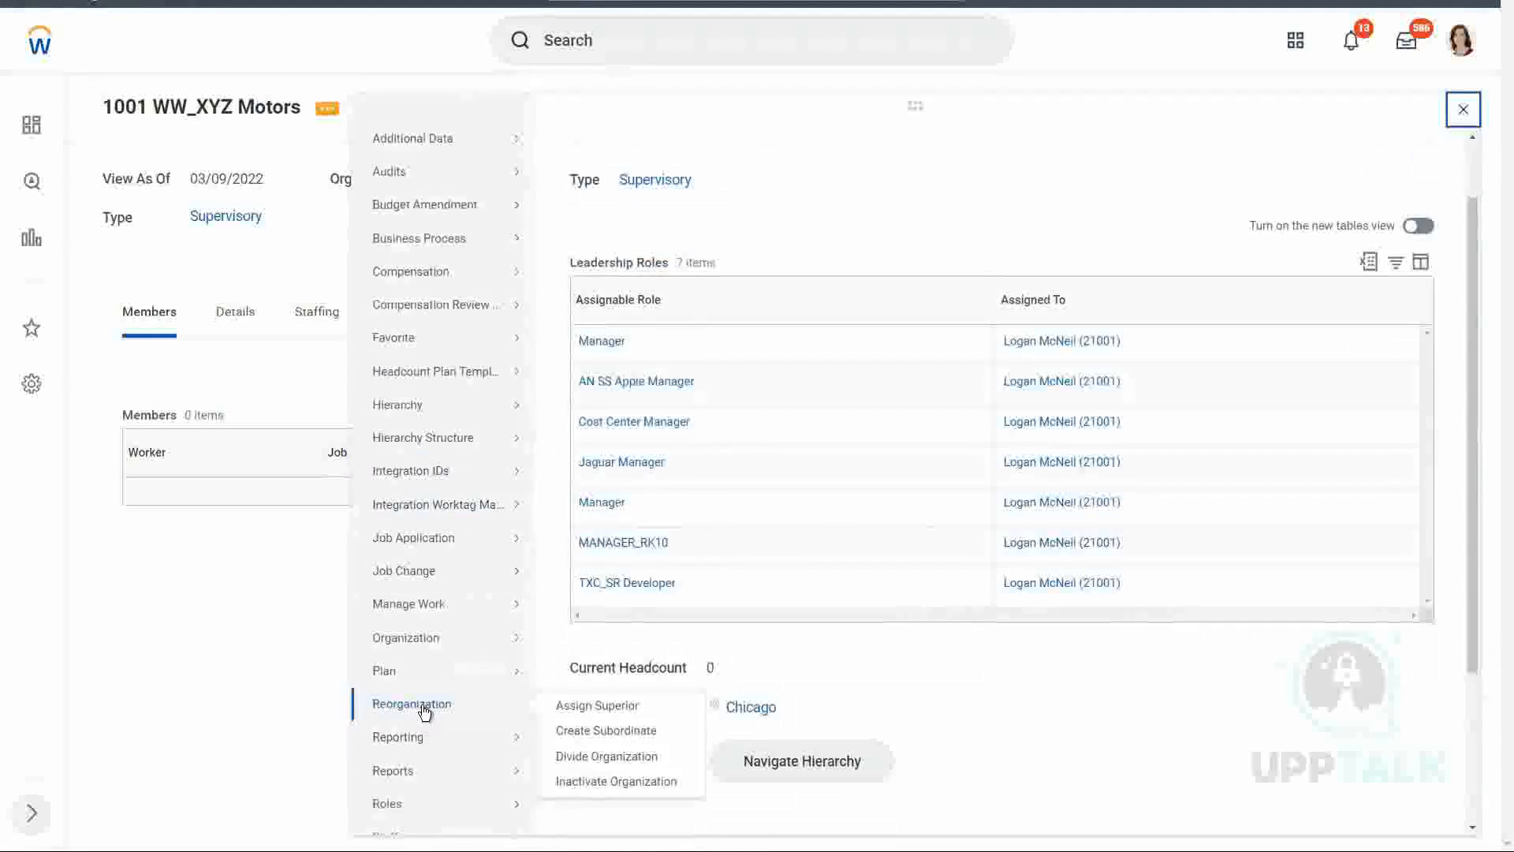